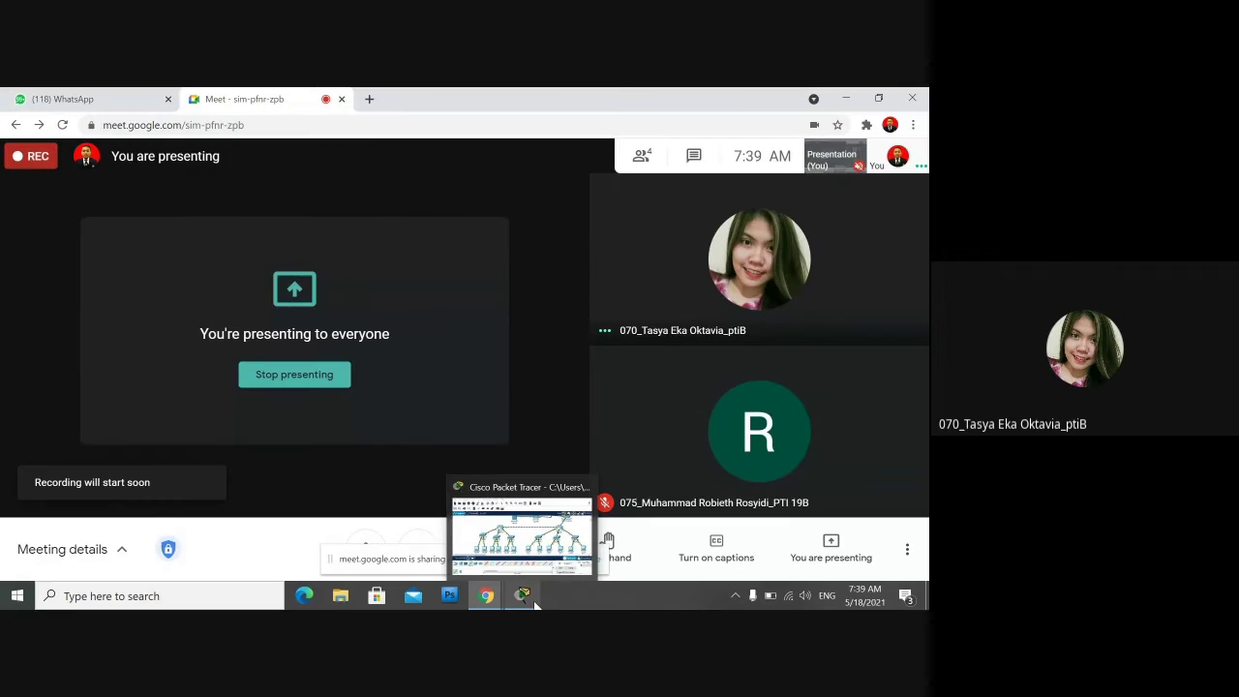
Switch to Cisco Packet Tracer and look over the case description and the whole network topology down to the PCs.
click(534, 600)
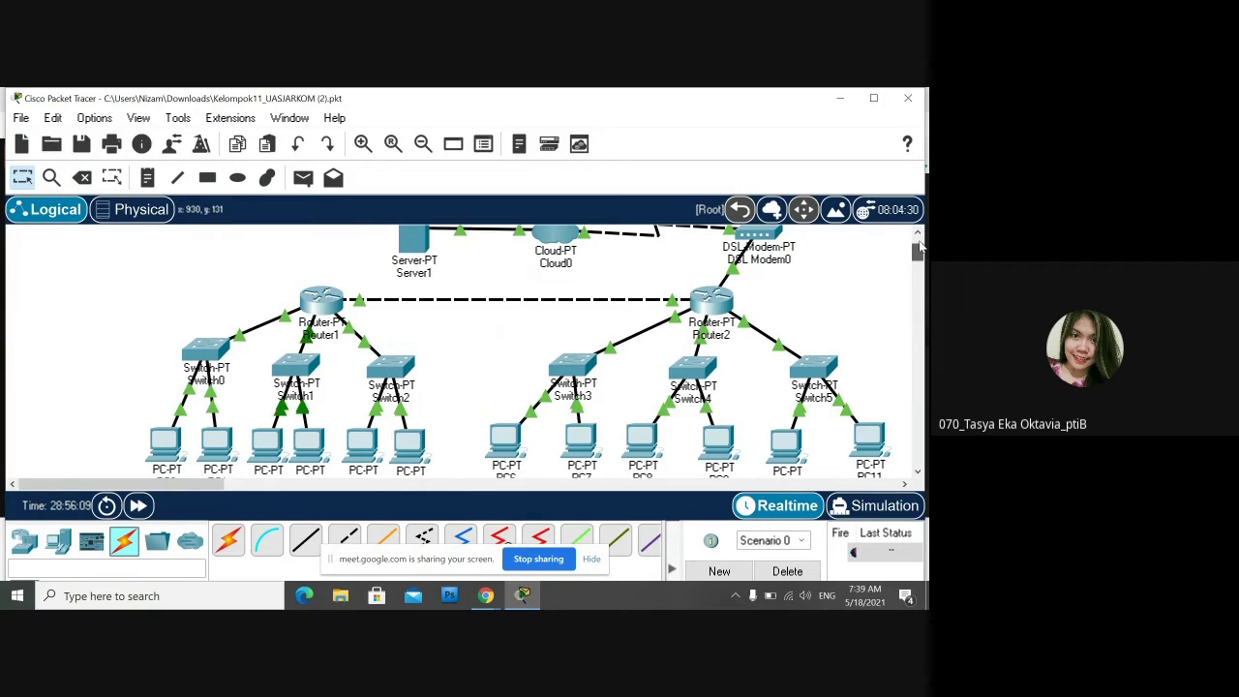
scroll(919, 249, up, 5)
scroll(919, 250, down, 1)
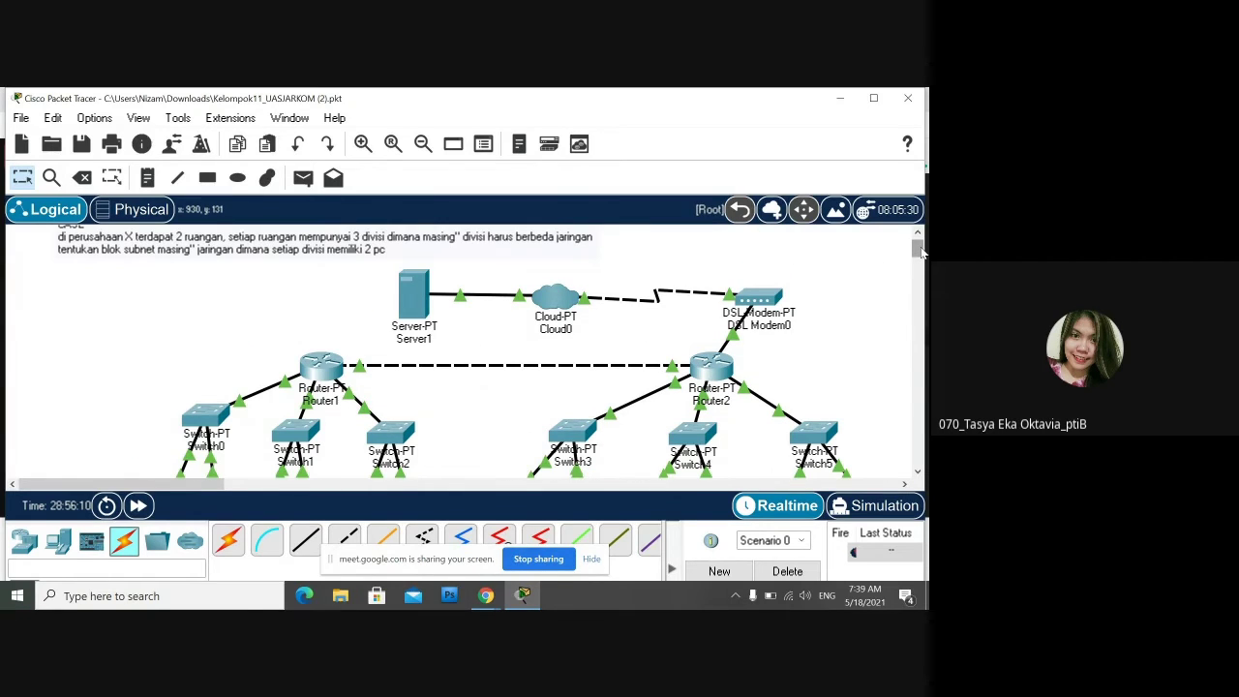
scroll(920, 250, up, 1)
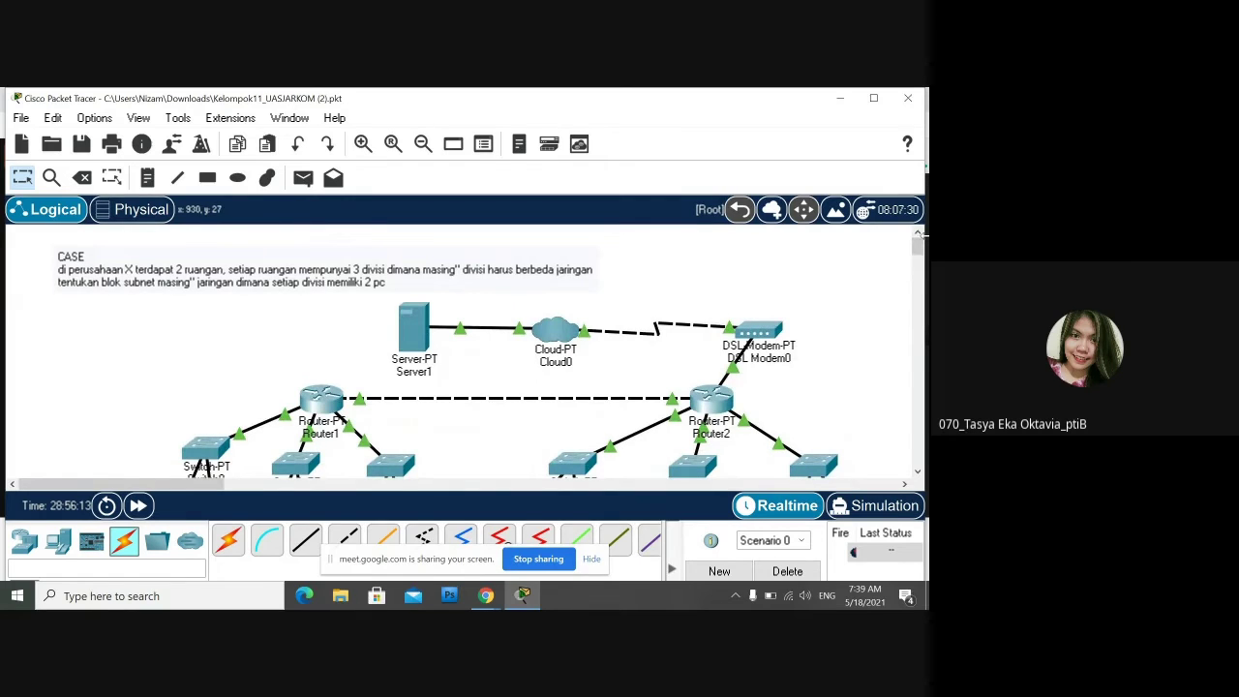
scroll(922, 250, down, 4)
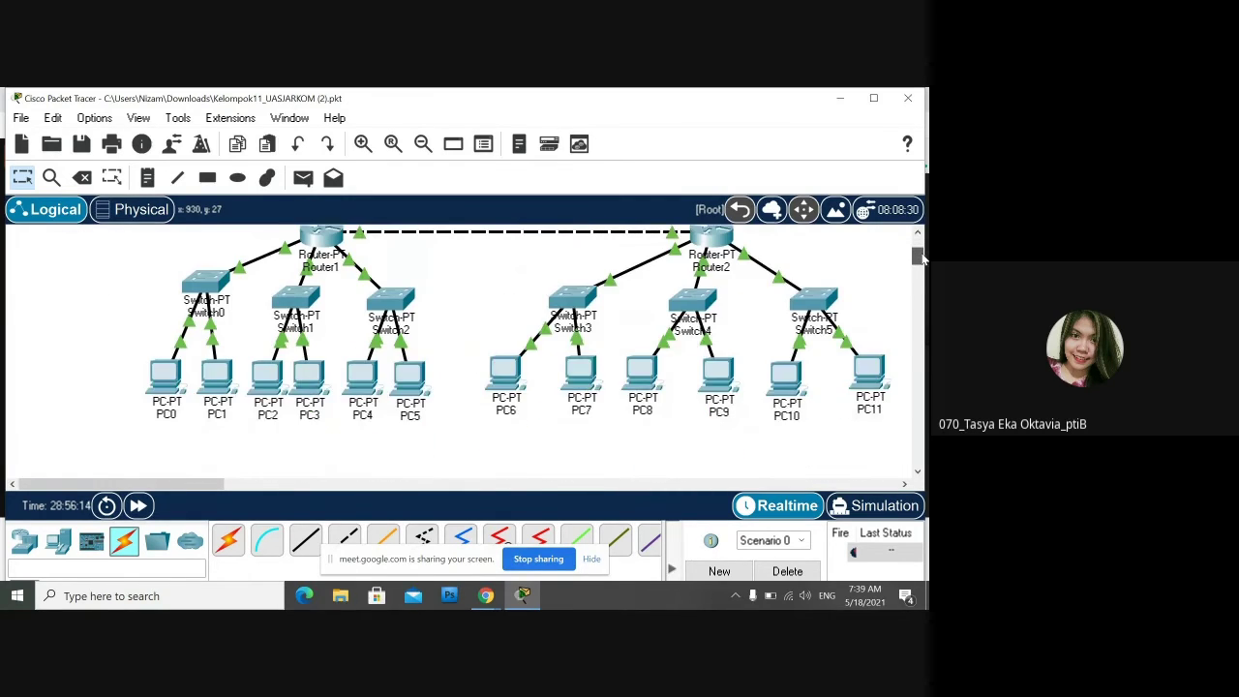
scroll(922, 254, up, 1)
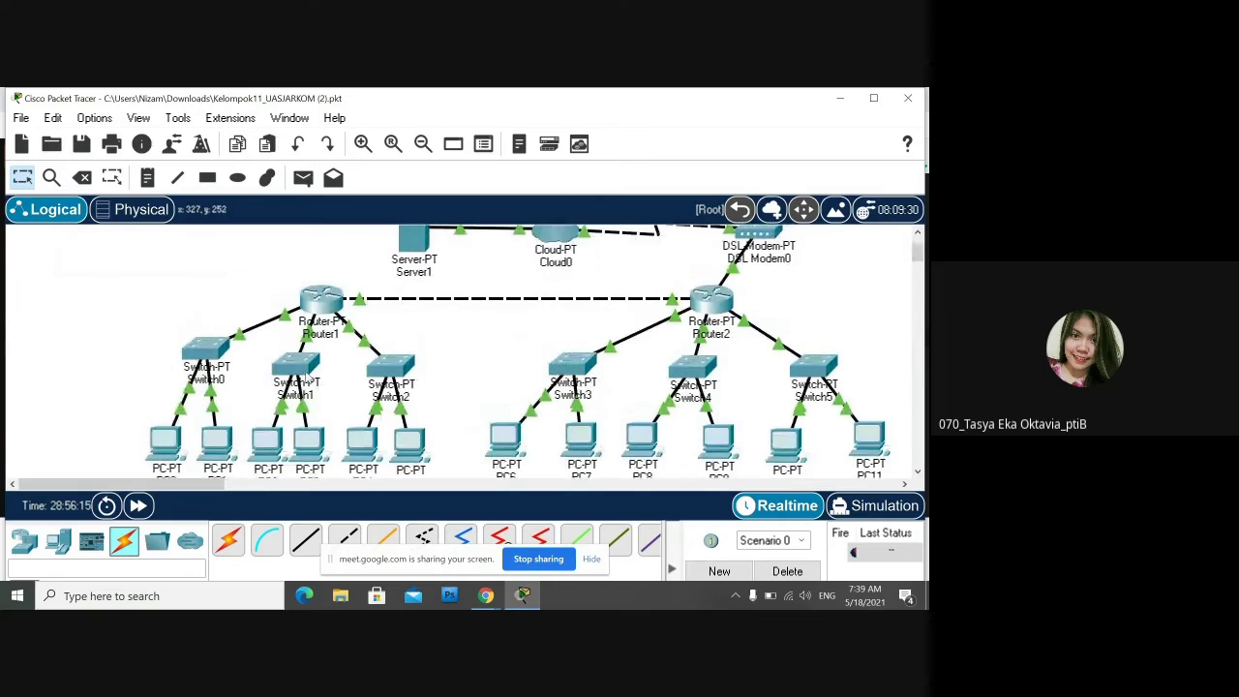
Move Switch1, Switch2, Switch4 and Switch3 slightly closer to their routers in the topology.
drag(304, 365, 304, 353)
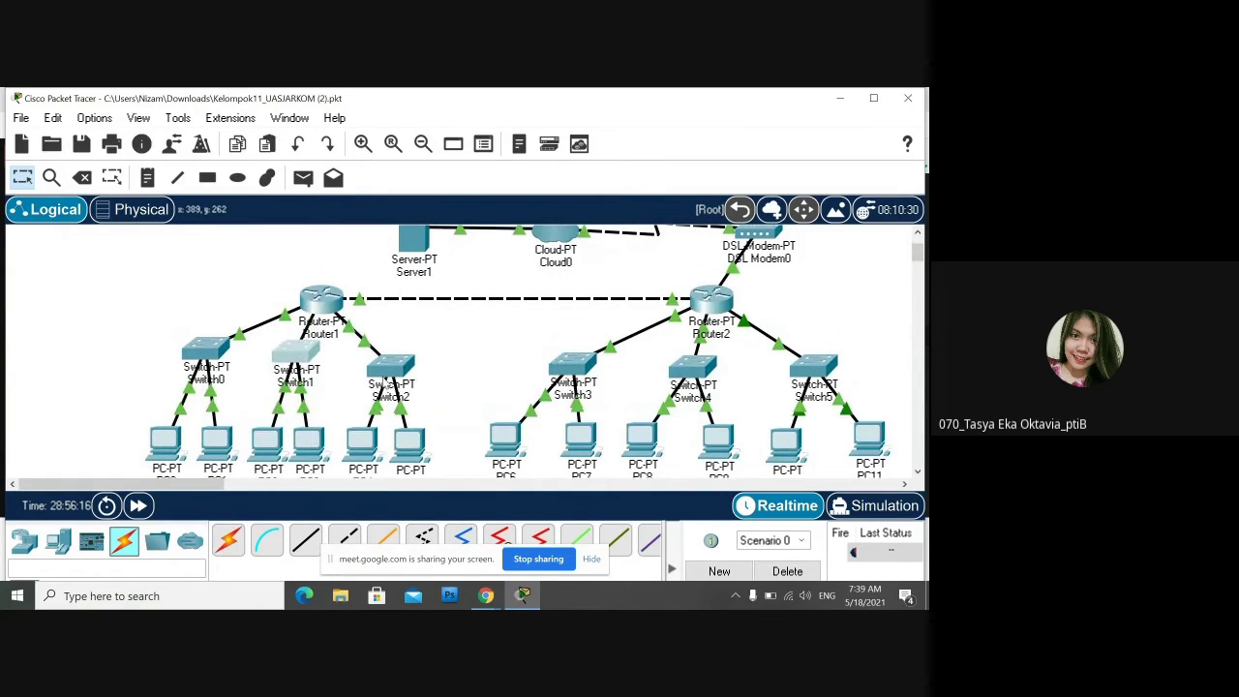
drag(382, 370, 380, 356)
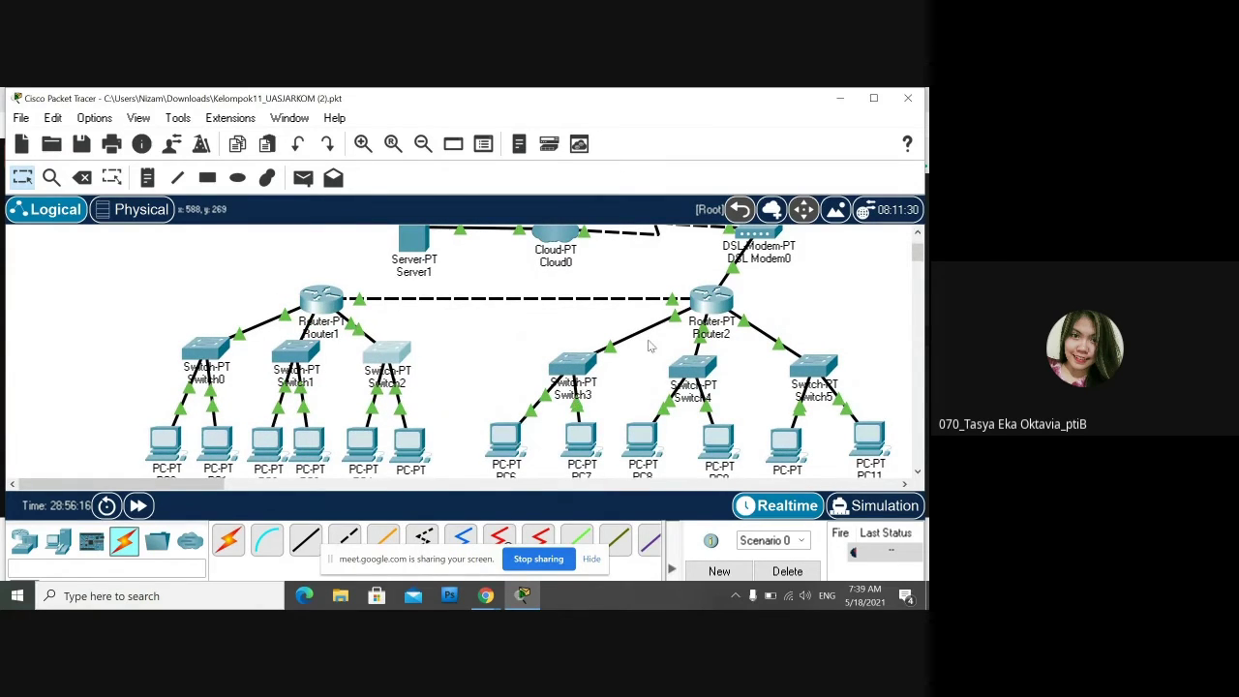
drag(698, 381, 694, 372)
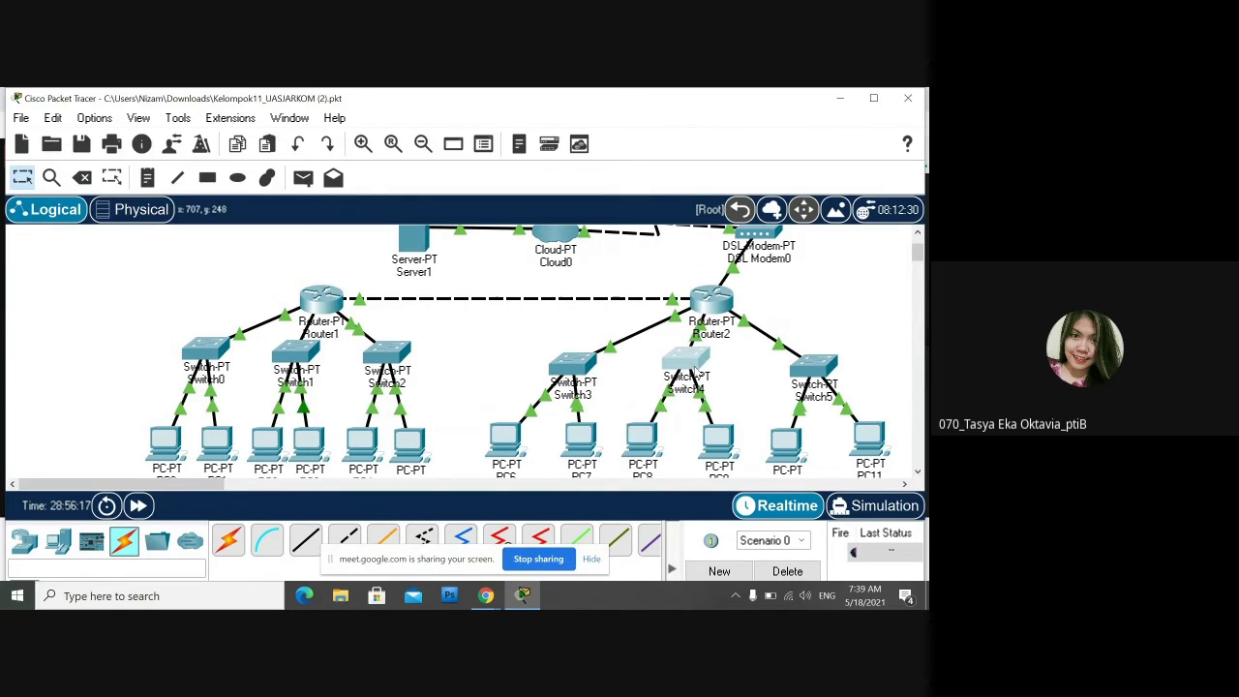
drag(592, 370, 597, 361)
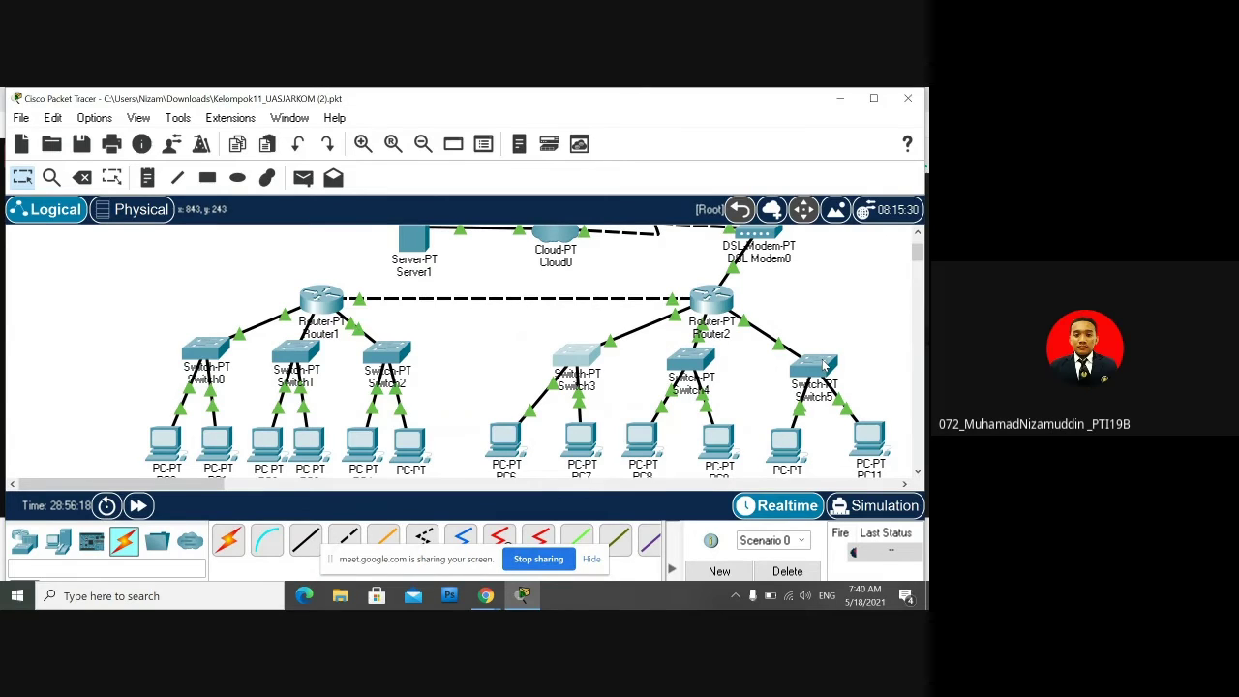
drag(918, 258, 920, 258)
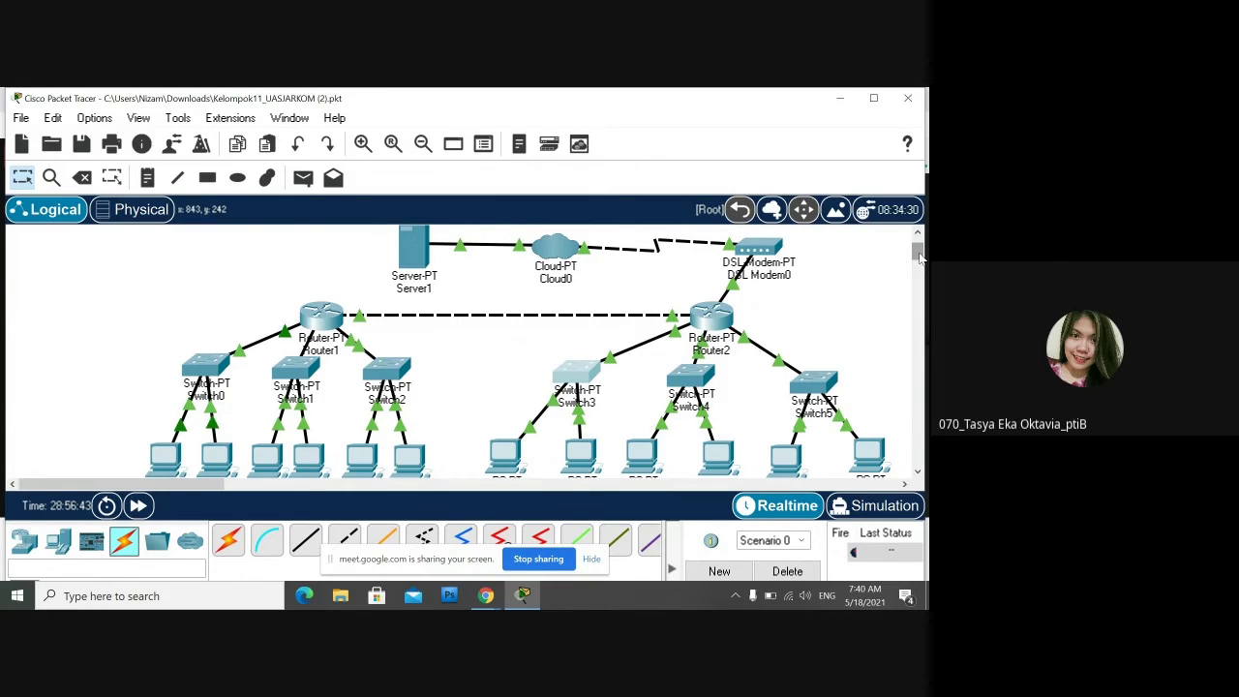
click(500, 595)
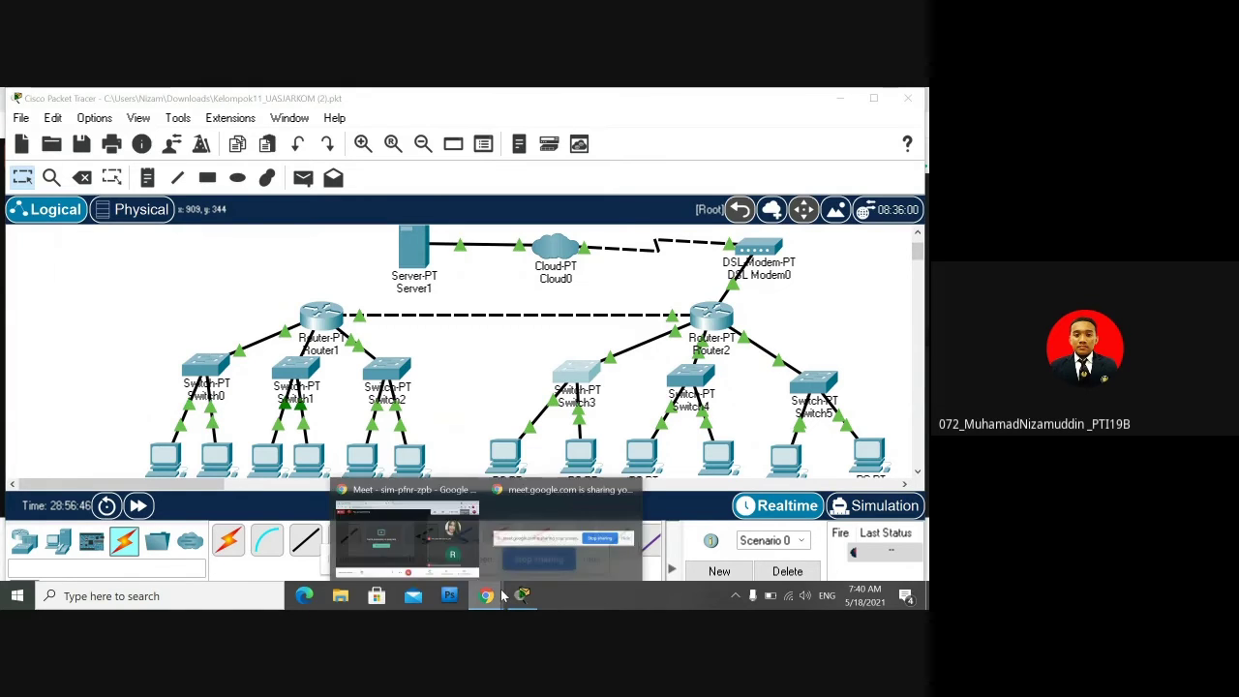
click(500, 595)
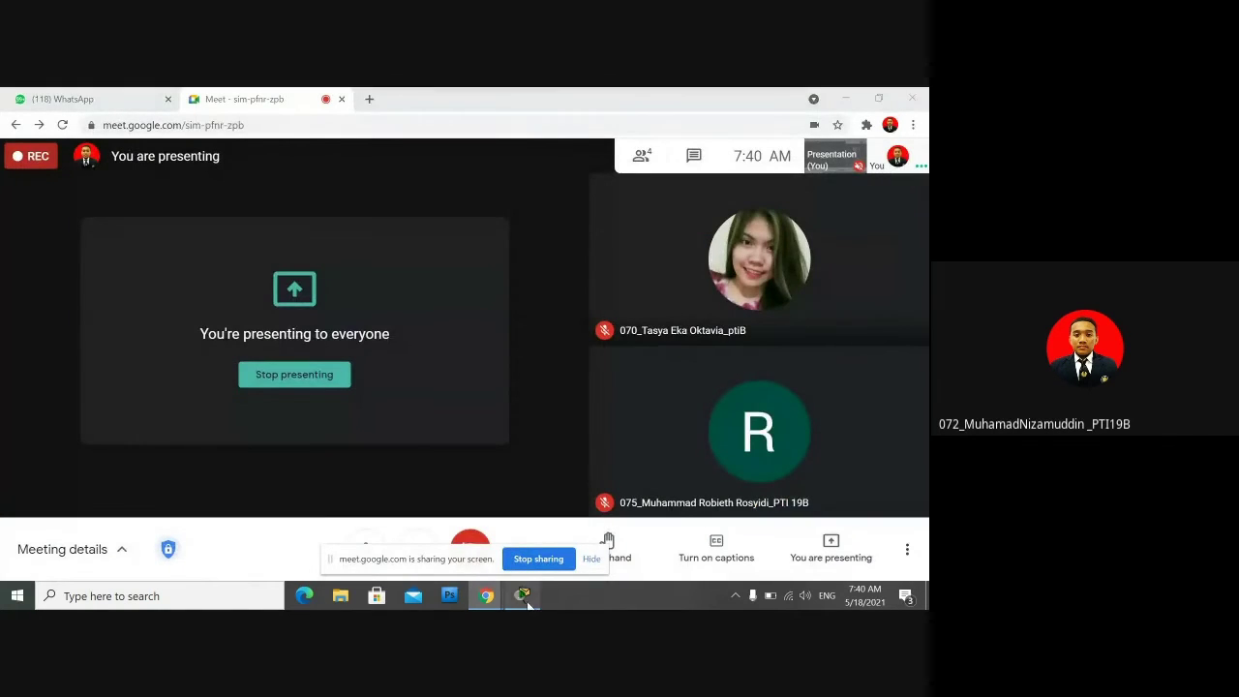
click(524, 598)
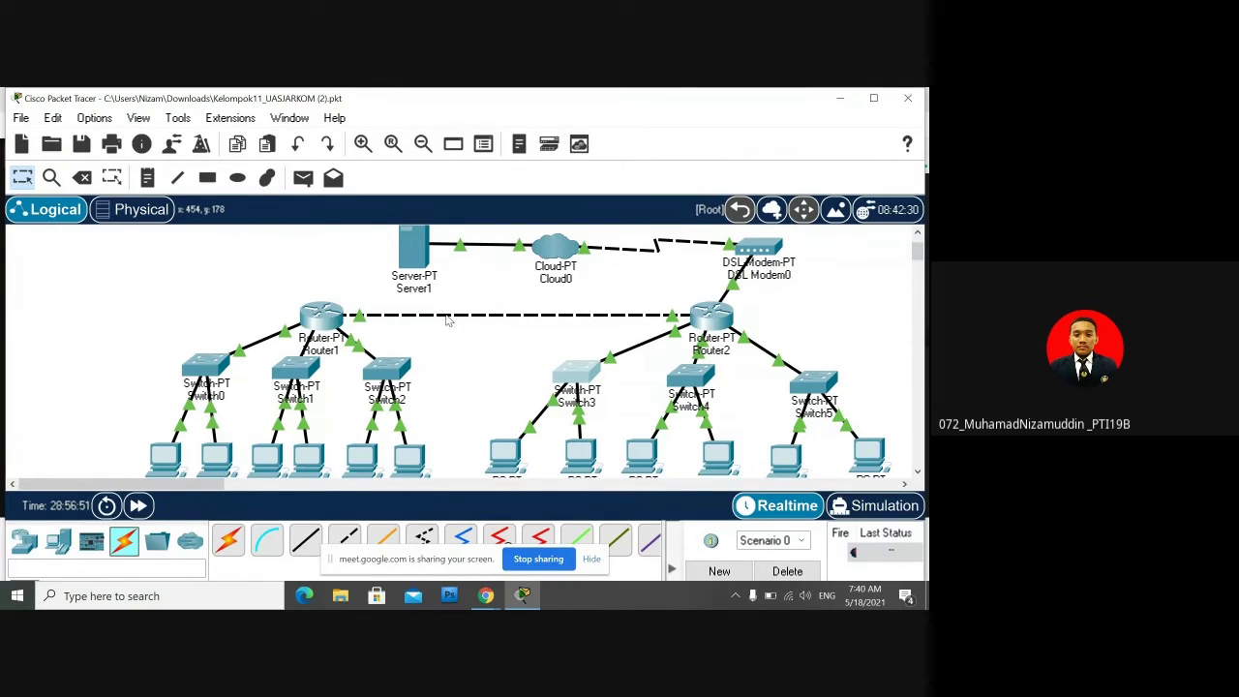
Check the port labels on Router1's links and review the command history in Router1's command line interface.
mouse_move(360, 313)
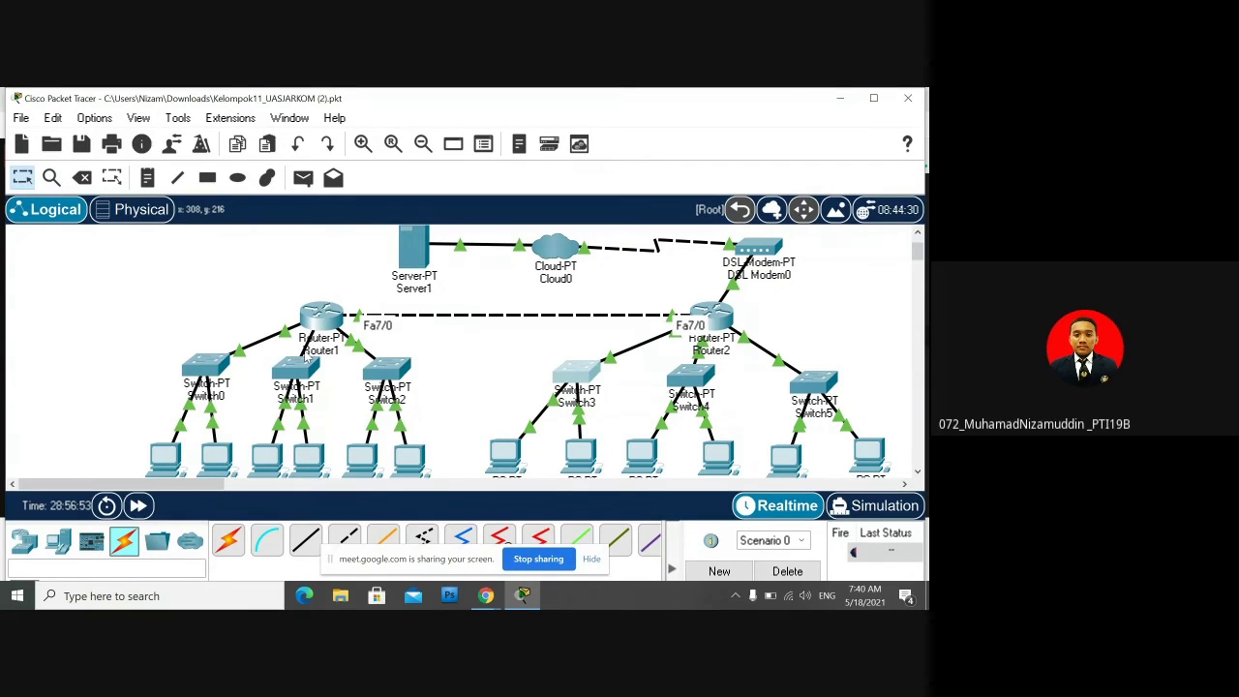
mouse_move(309, 350)
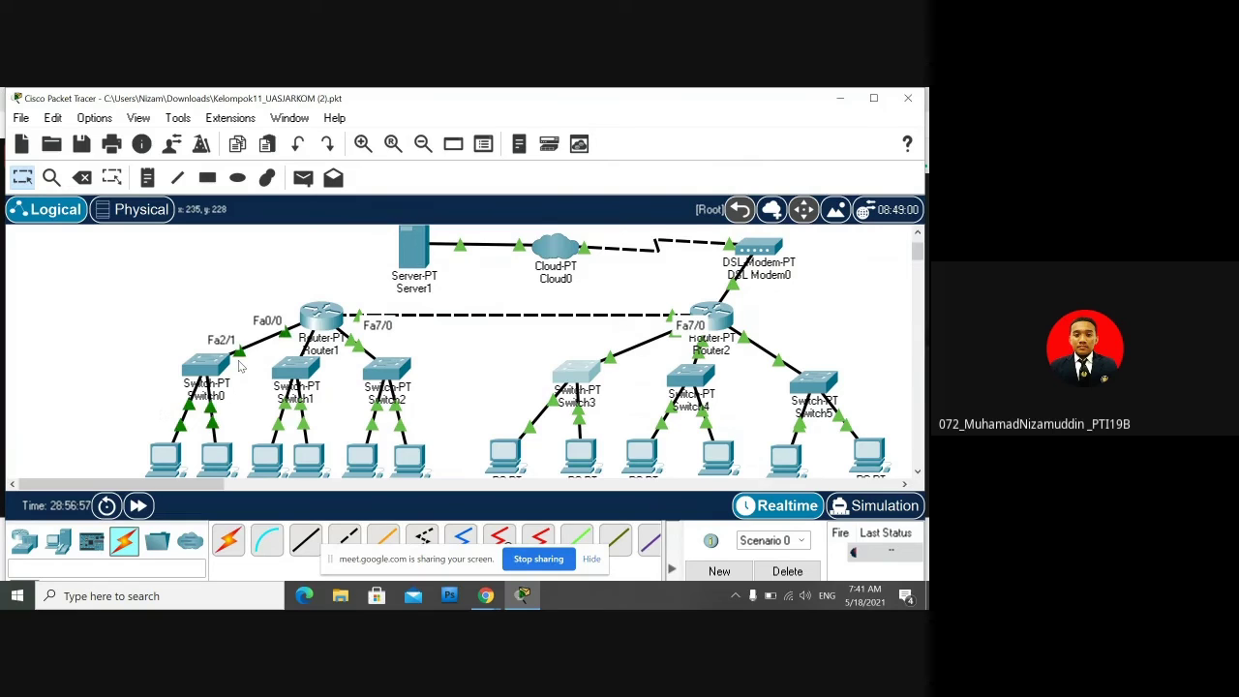
click(326, 317)
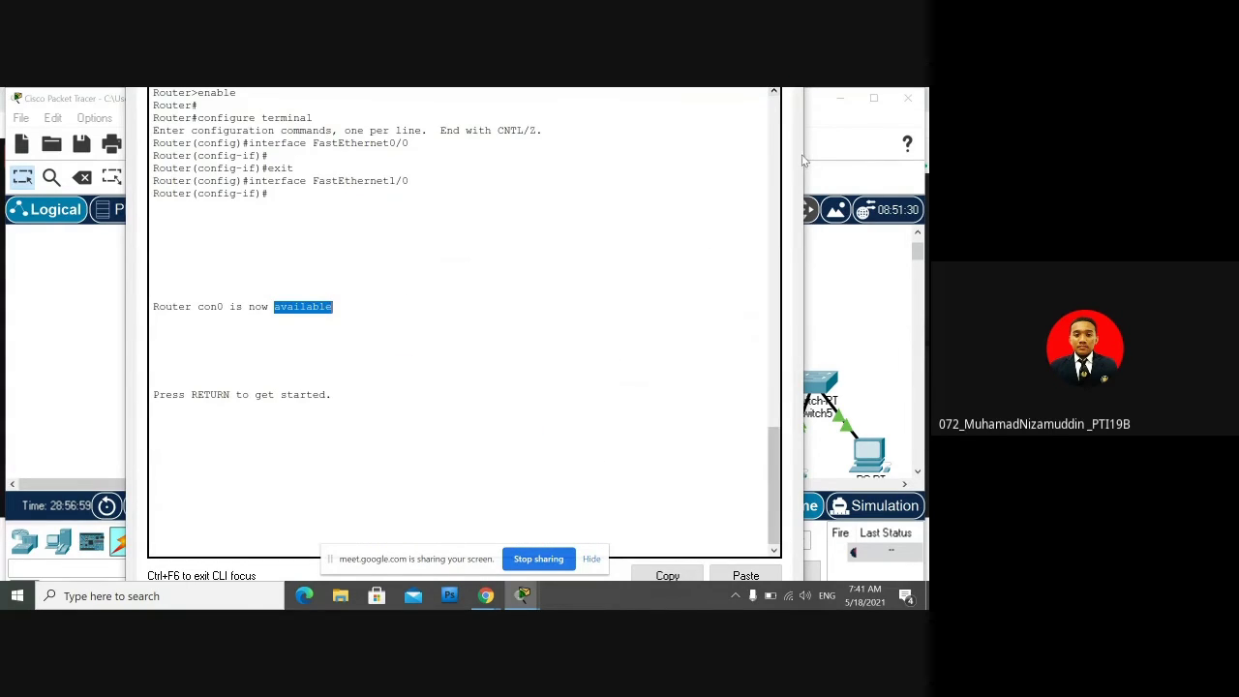
drag(803, 159, 786, 190)
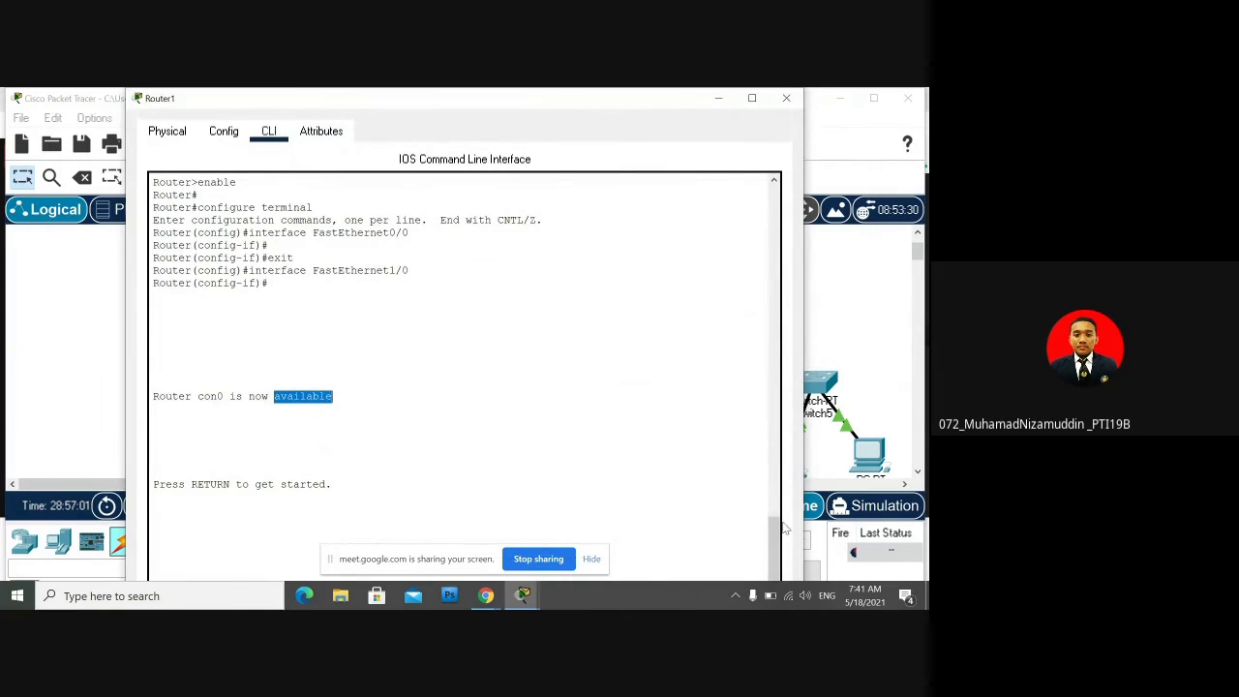
drag(773, 522, 804, 484)
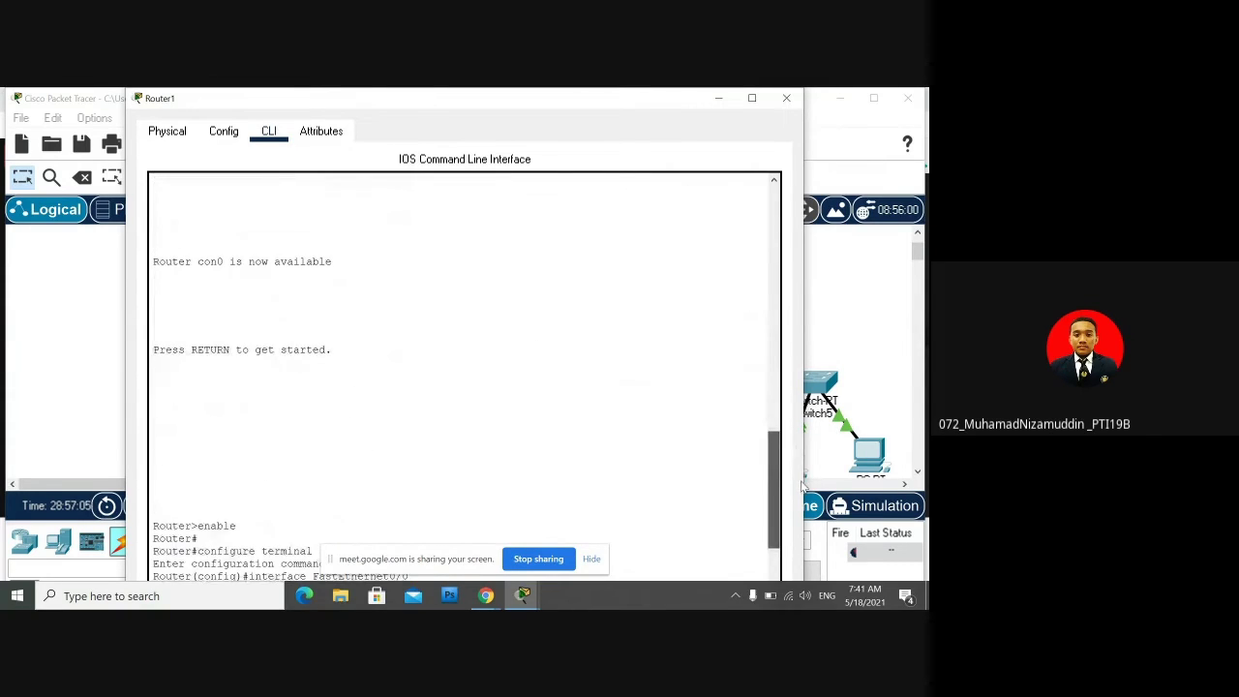
Examine the IPv4 address and subnet mask configured on Router1's FastEthernet0/0 interface.
click(232, 136)
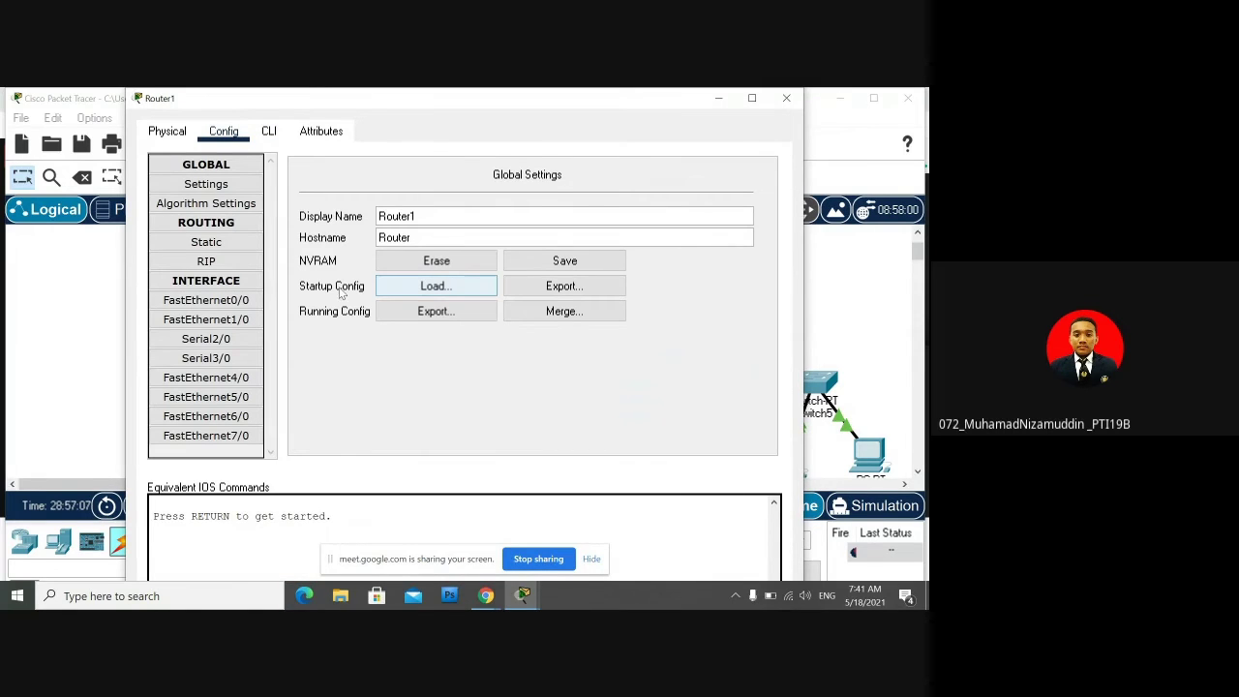
click(259, 305)
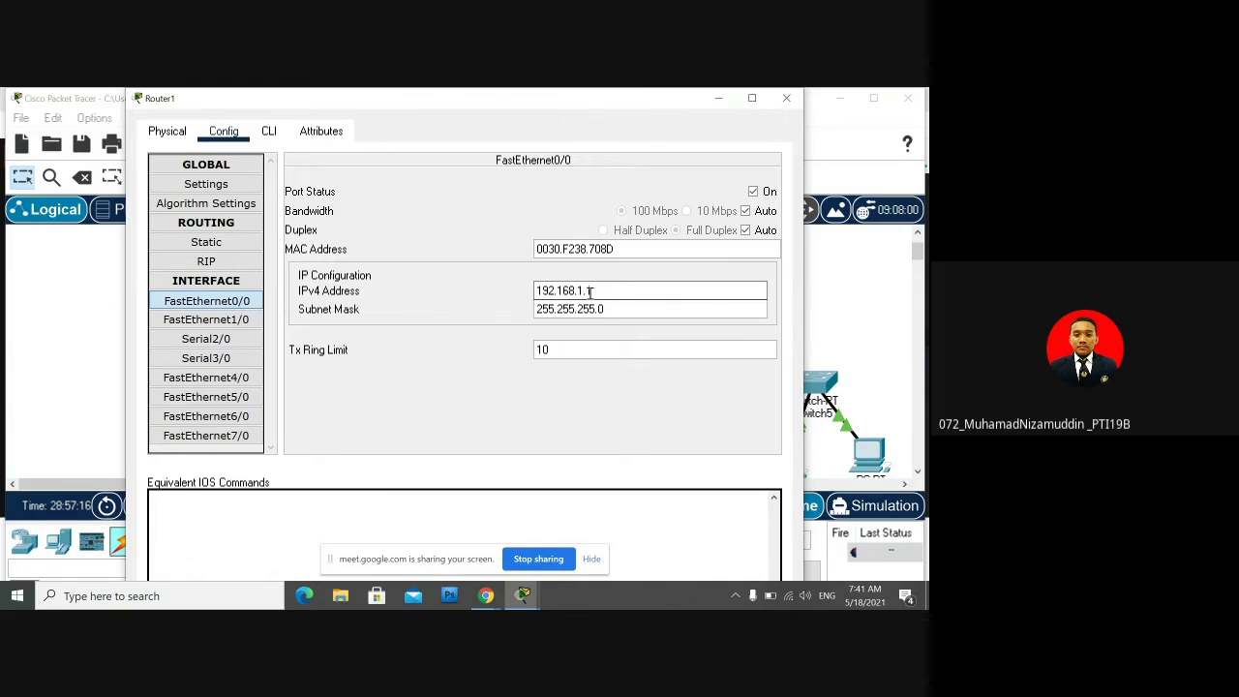
click(597, 304)
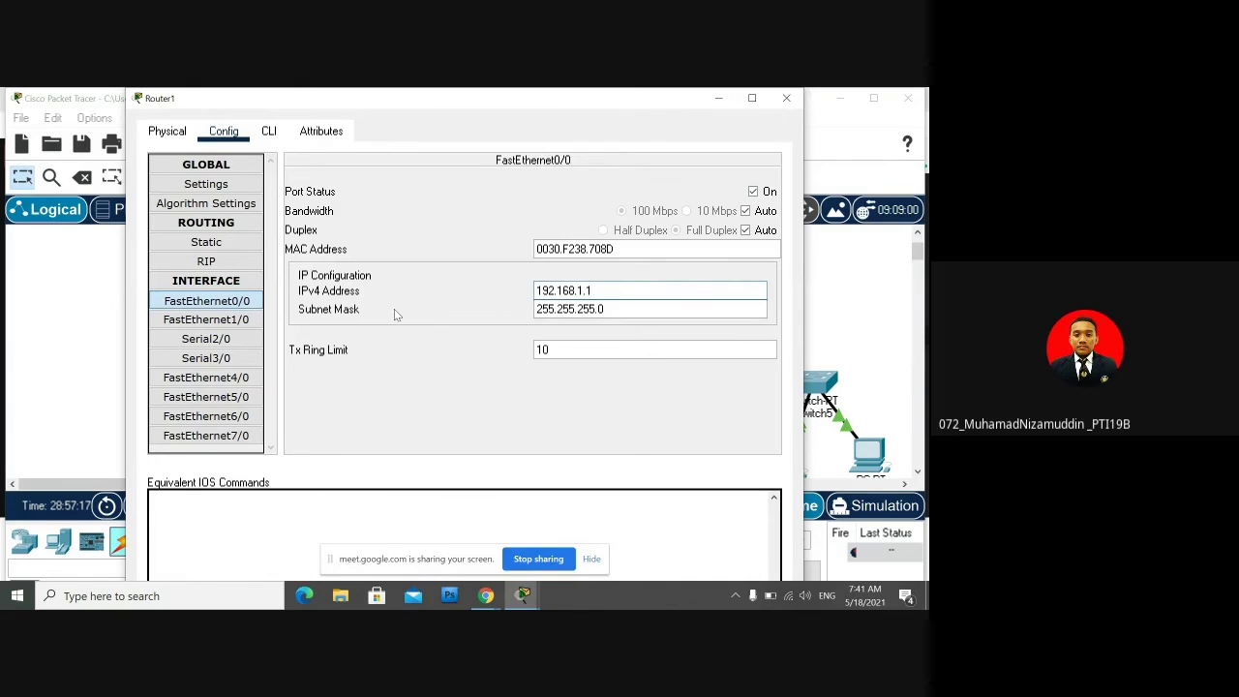
click(622, 317)
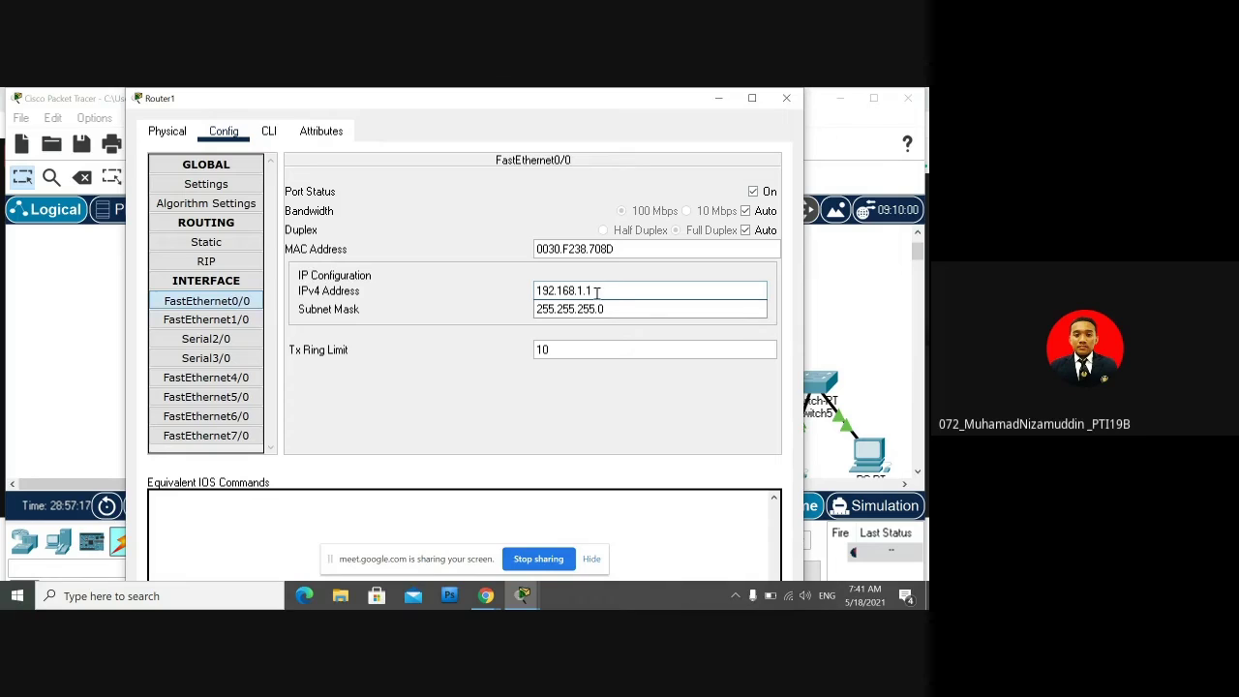
double_click(539, 292)
drag(542, 290, 576, 290)
click(618, 310)
Examine the IP configuration of Router1's FastEthernet1/0 interface and close the router's window.
click(206, 320)
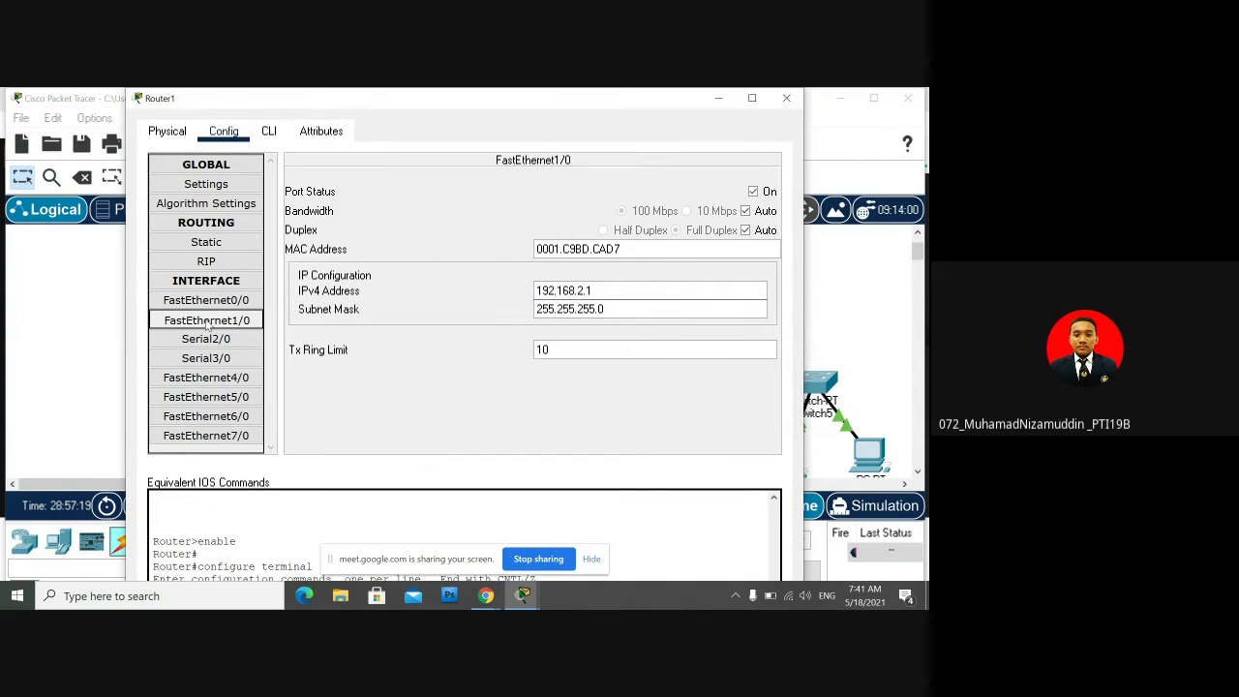
click(216, 243)
click(229, 319)
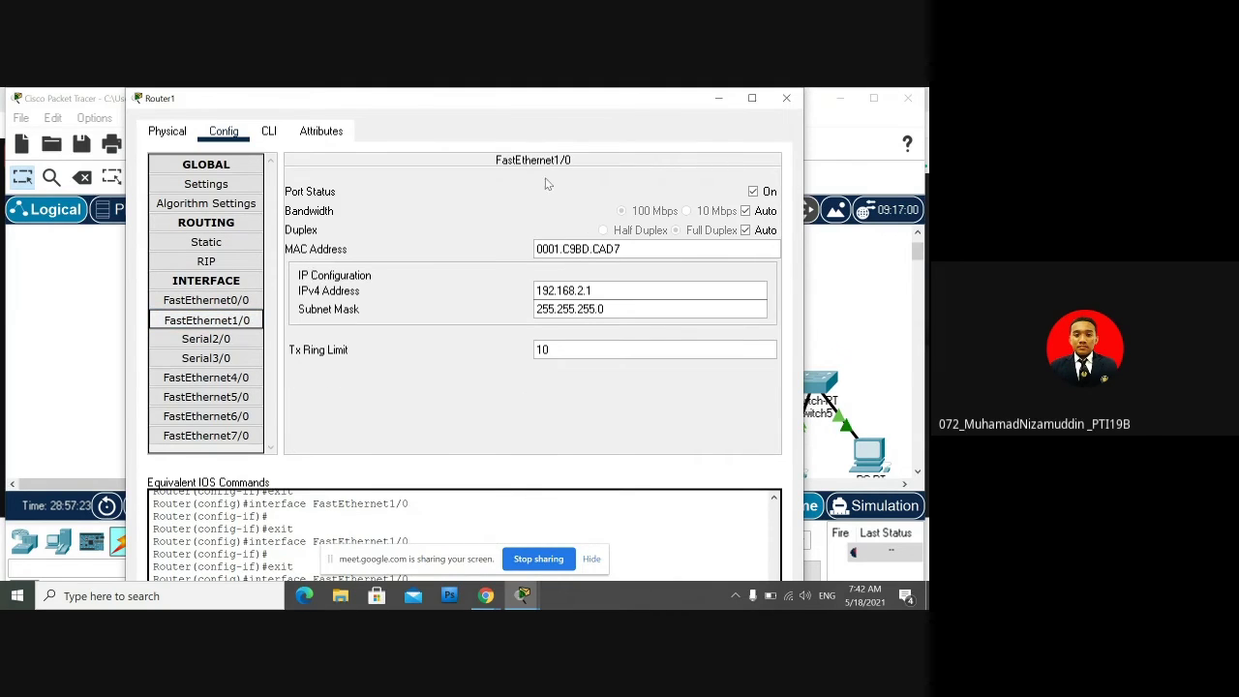
click(785, 98)
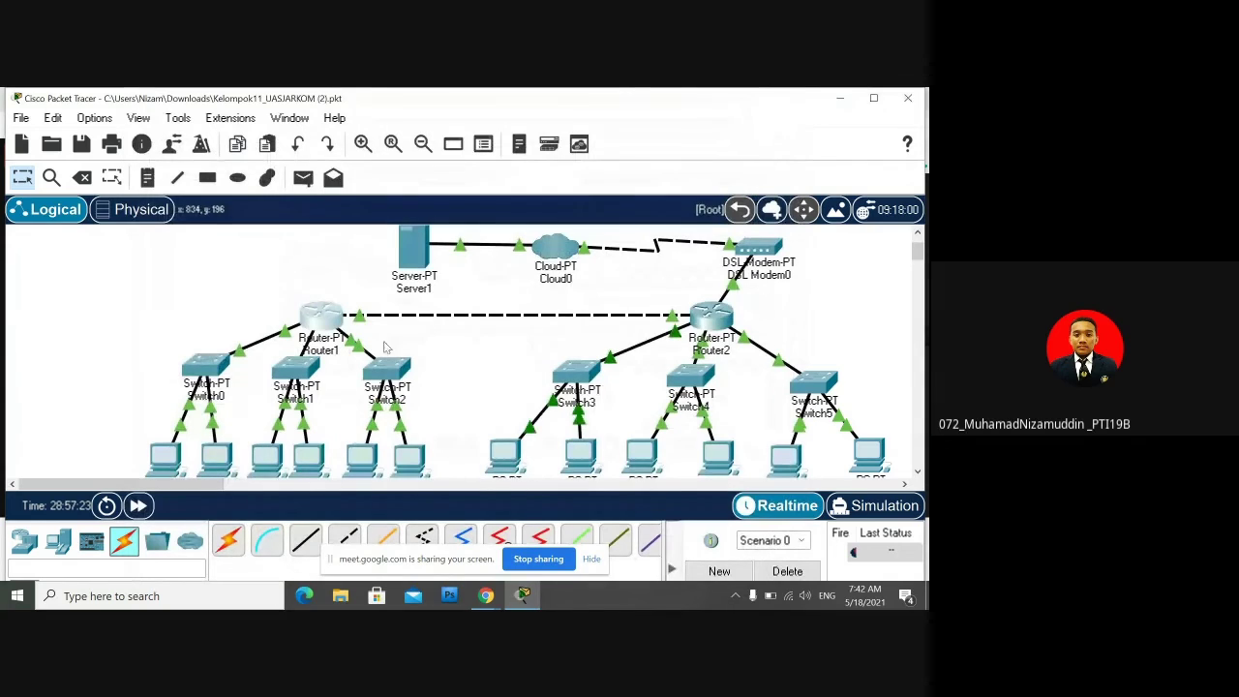
Move Switch1 slightly farther below Router1 and check the port labels on the link between them.
mouse_move(391, 399)
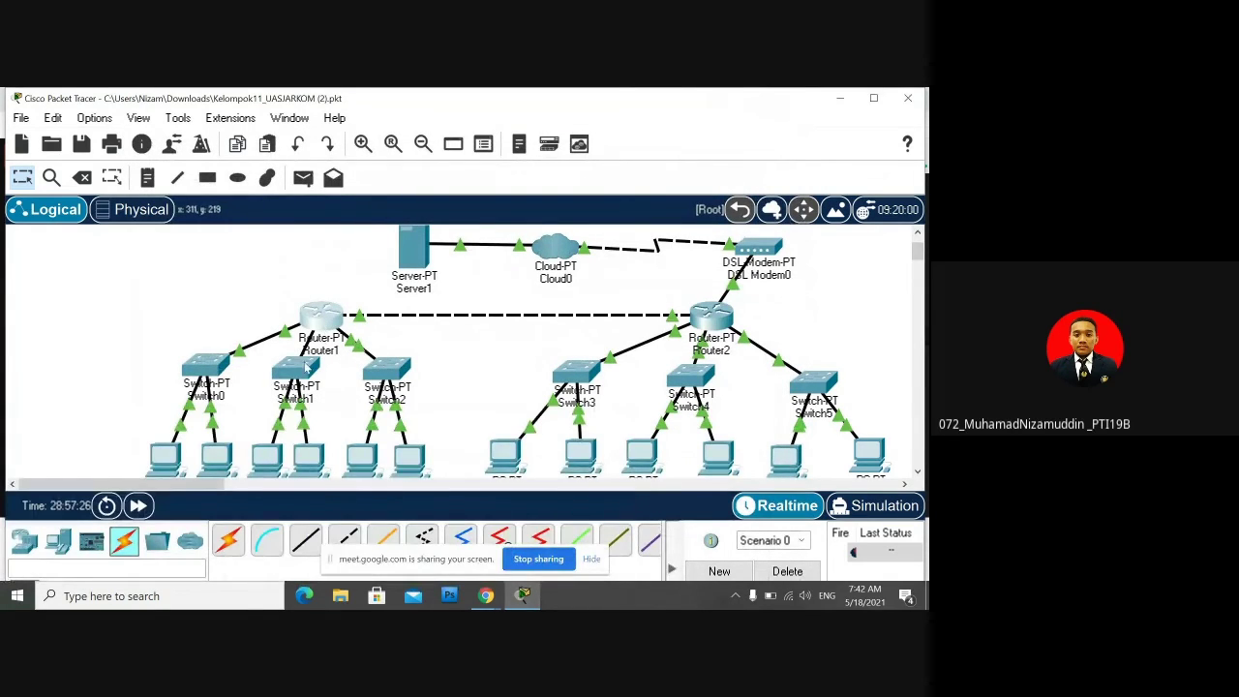
drag(303, 373, 308, 409)
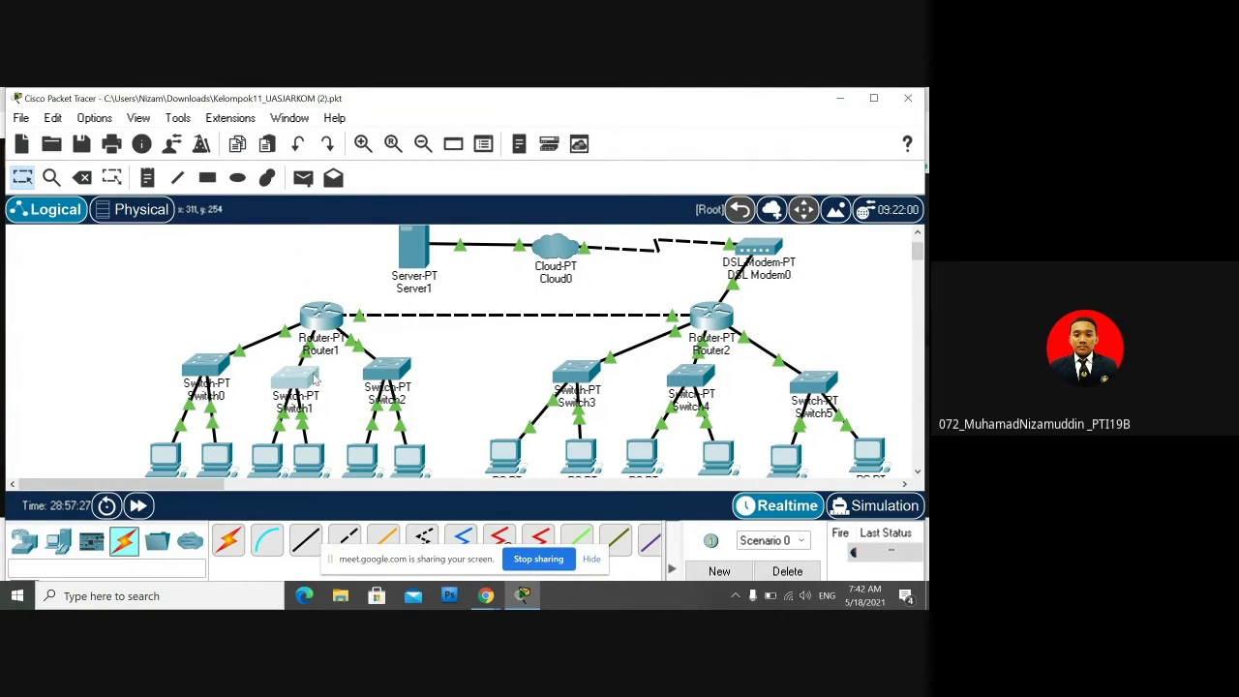
mouse_move(311, 359)
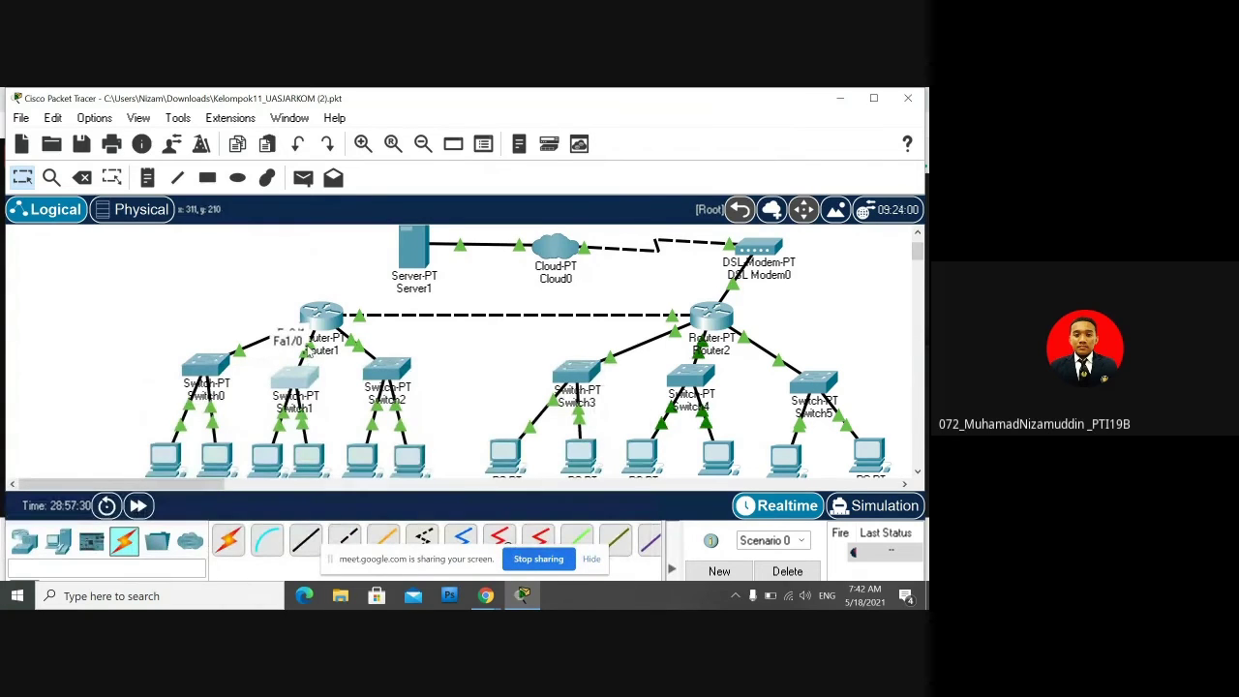
Reopen Router1 and review its command line output from the latest commands back to the boot messages.
click(322, 322)
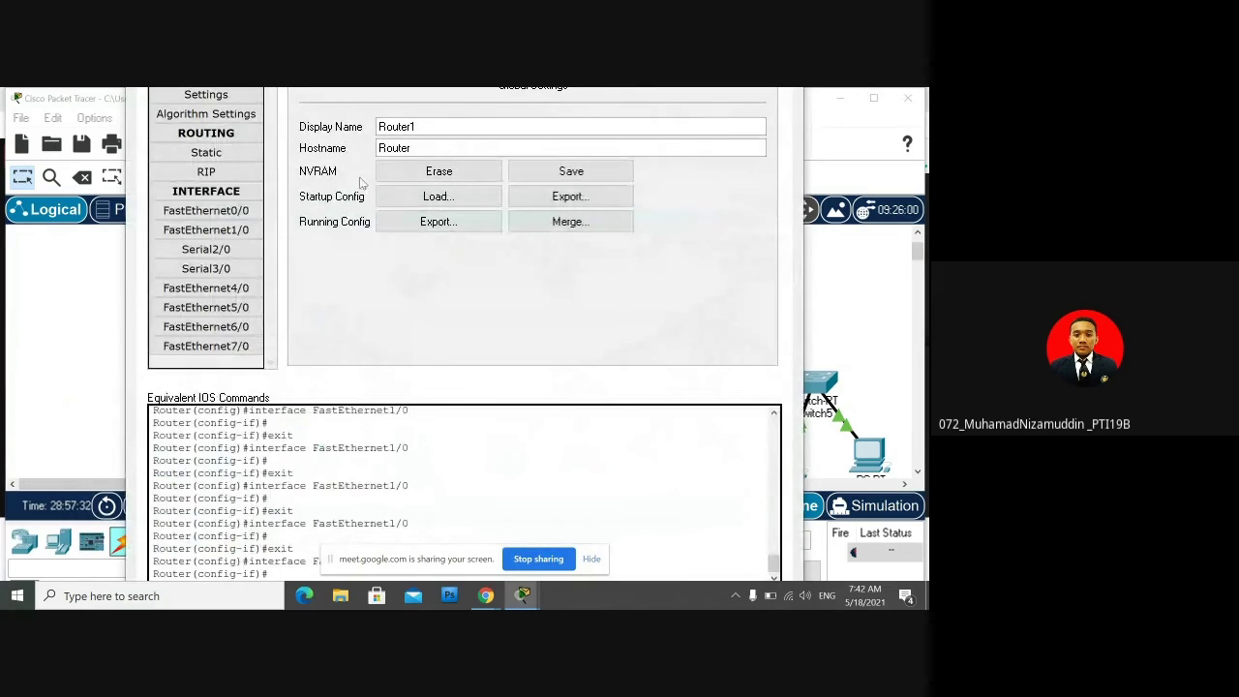
click(802, 130)
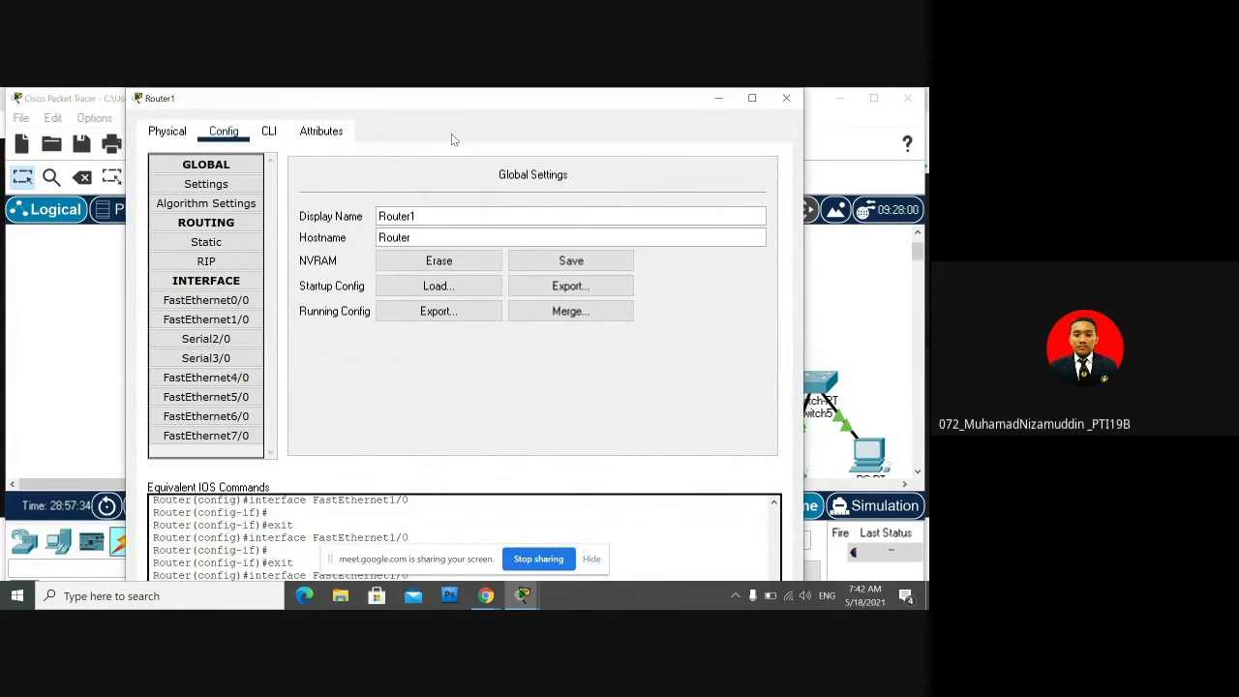
click(270, 132)
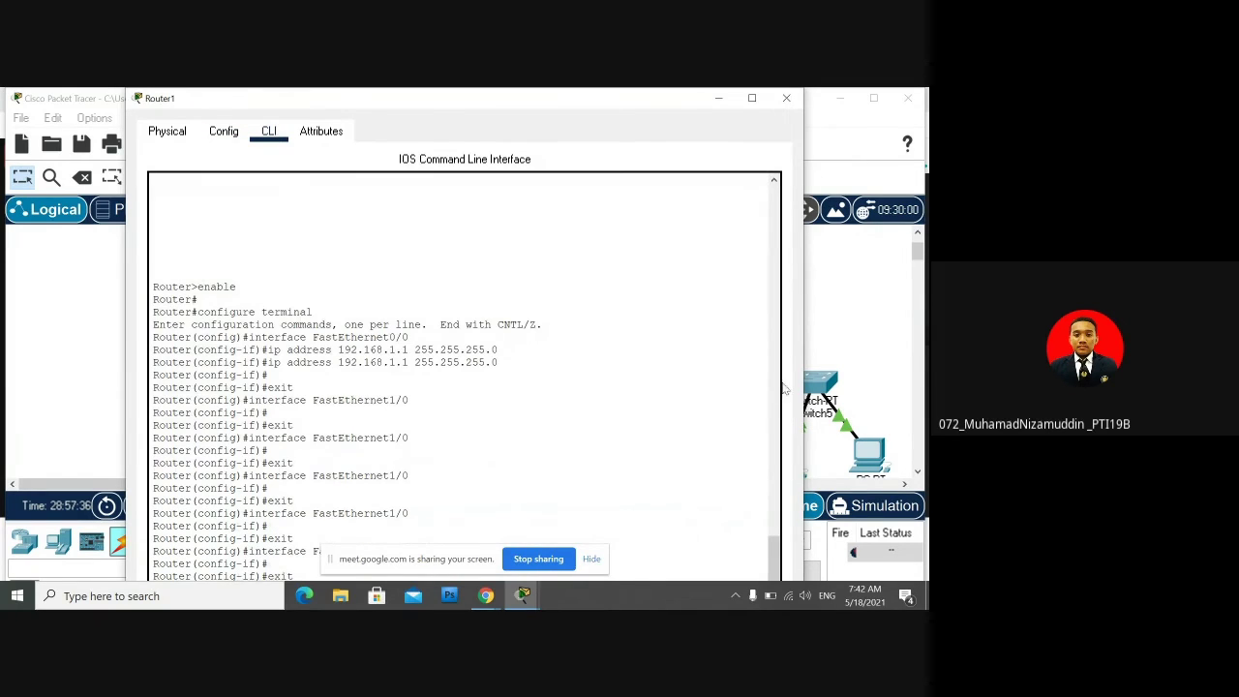
drag(773, 547, 774, 411)
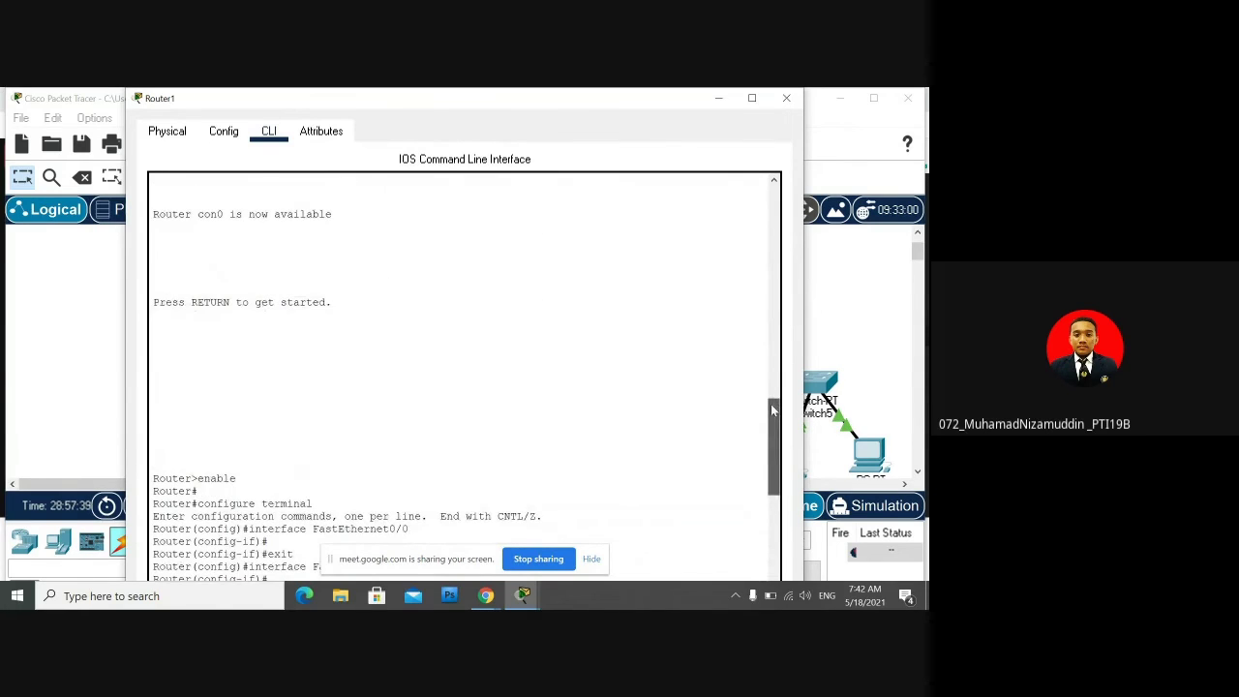
drag(767, 344, 434, 92)
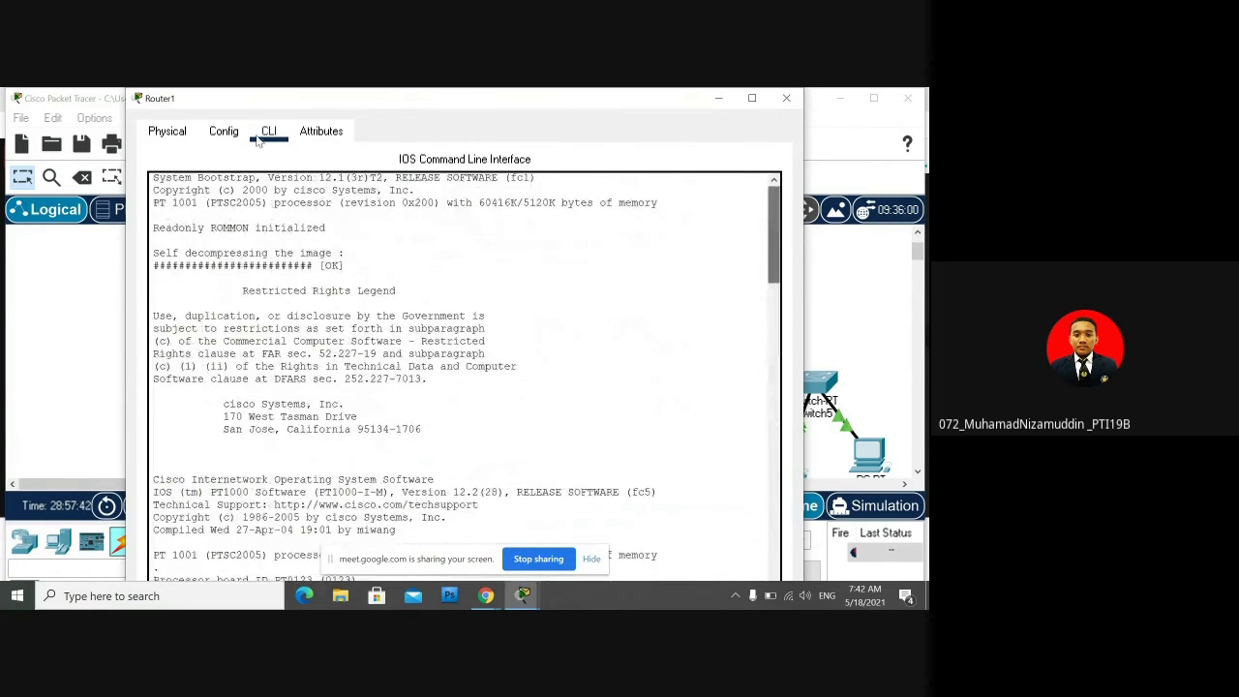
Display the FastEthernet1/0 interface settings of Router1 again to examine its IP configuration.
click(217, 135)
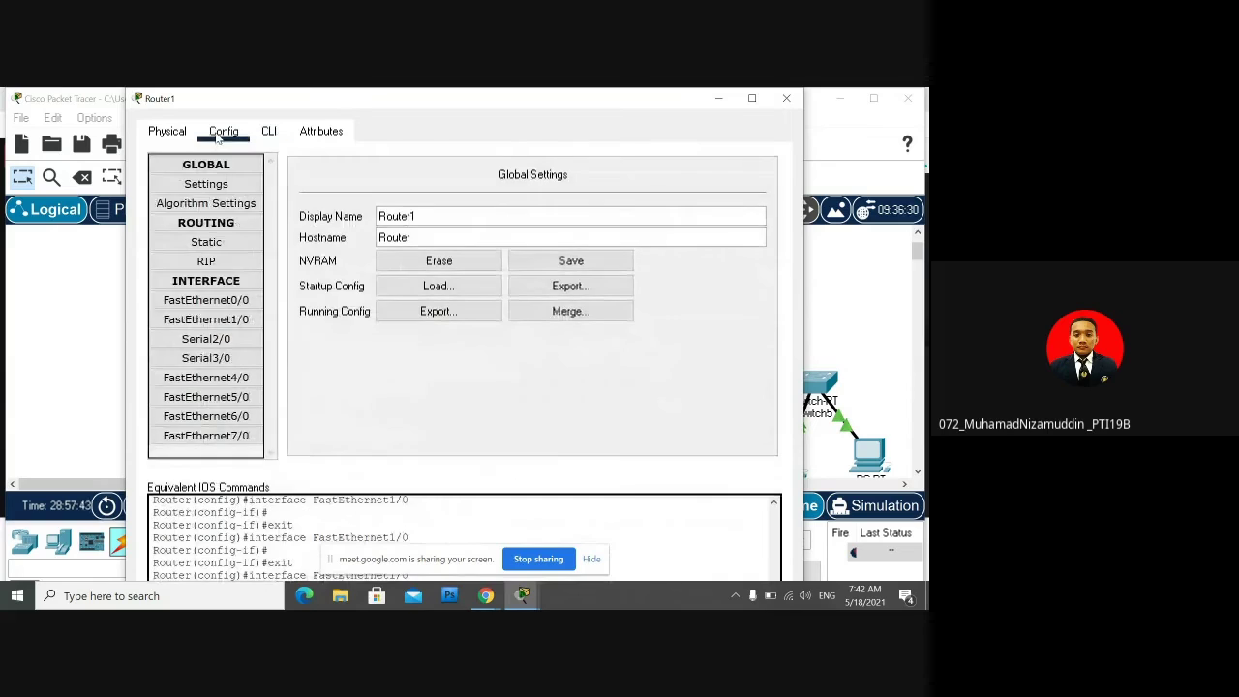
click(225, 326)
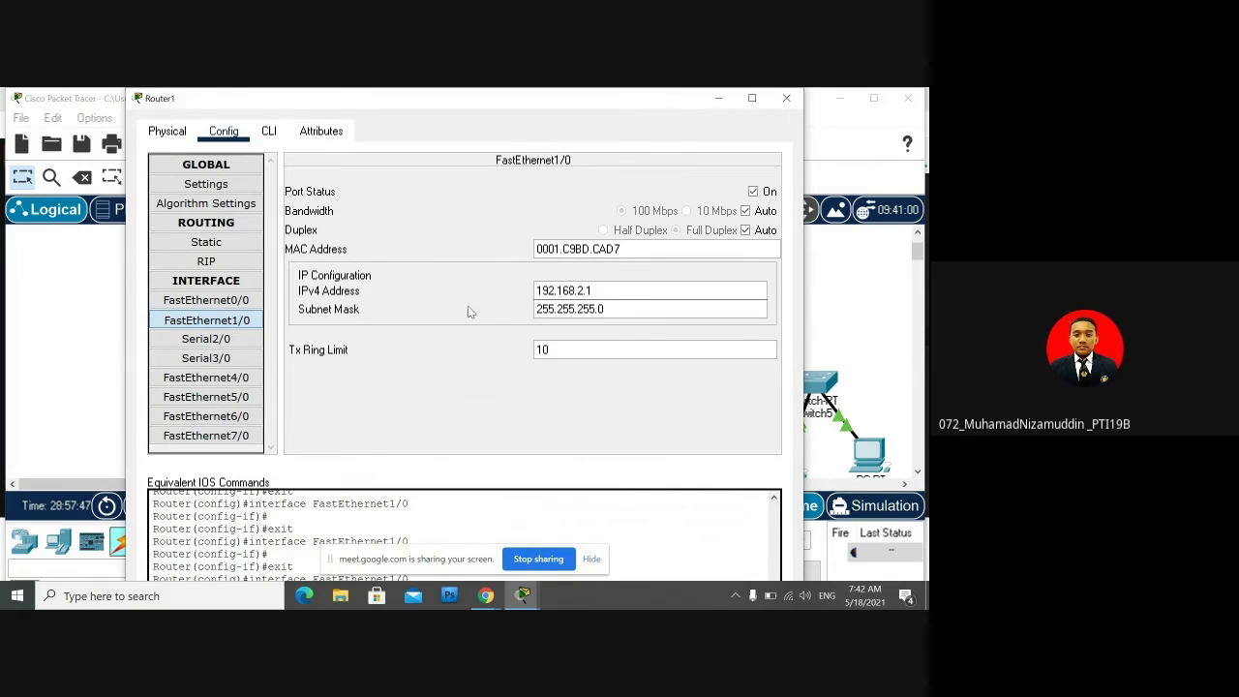
Close Router1's configuration window and return to the network topology around Switch2.
drag(287, 98, 425, 88)
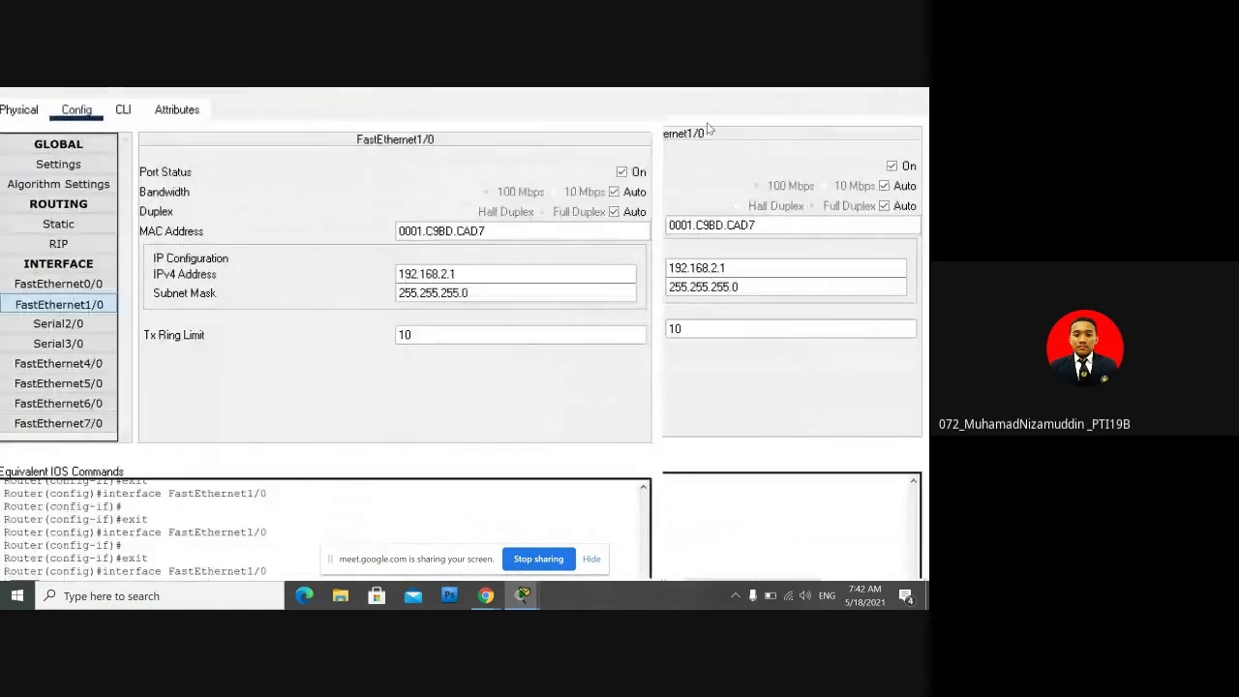
click(886, 95)
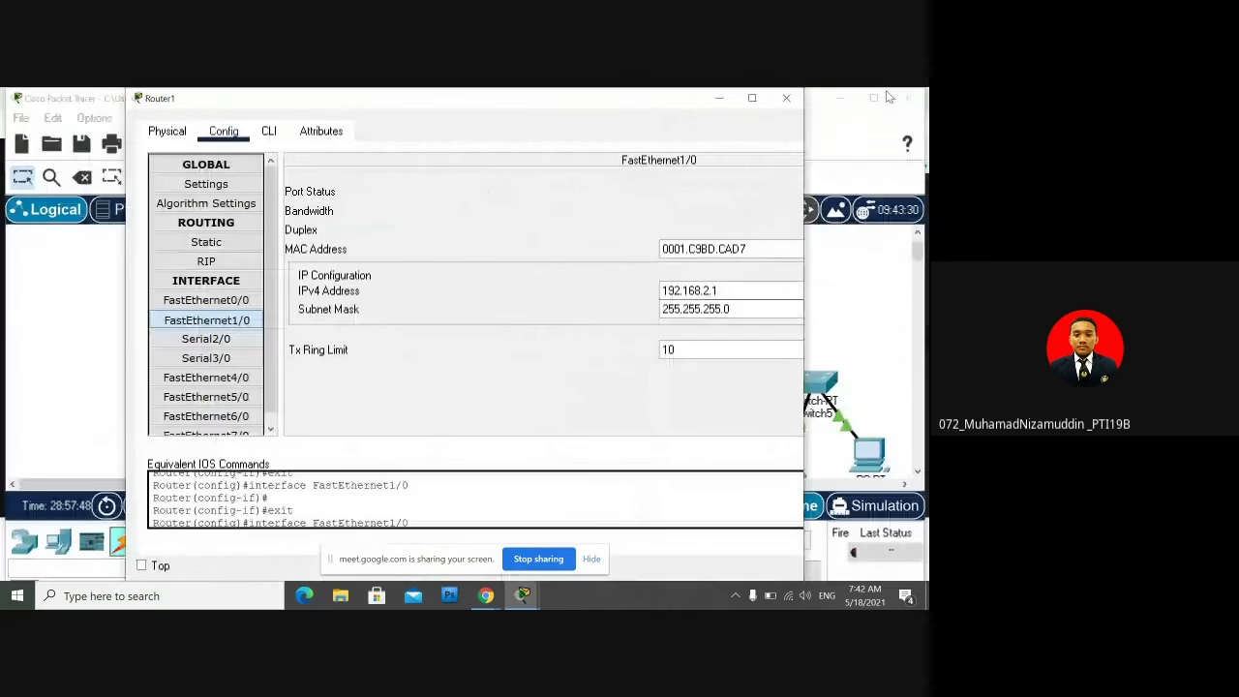
click(786, 98)
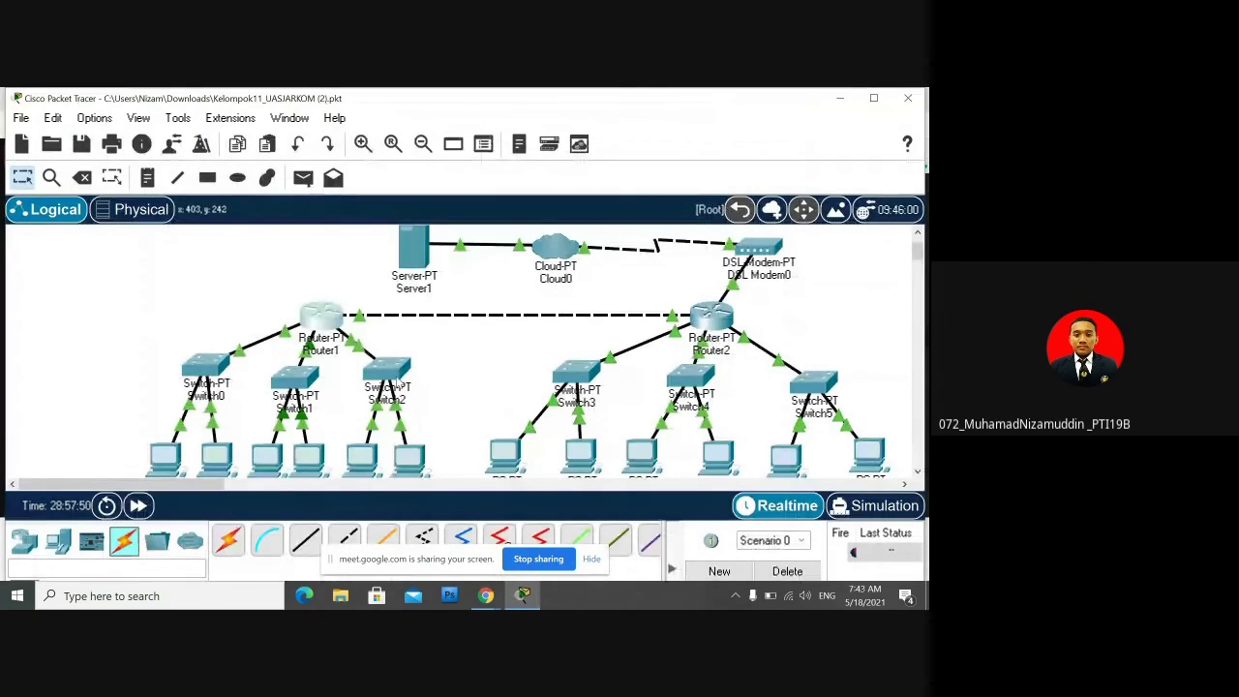
mouse_move(396, 383)
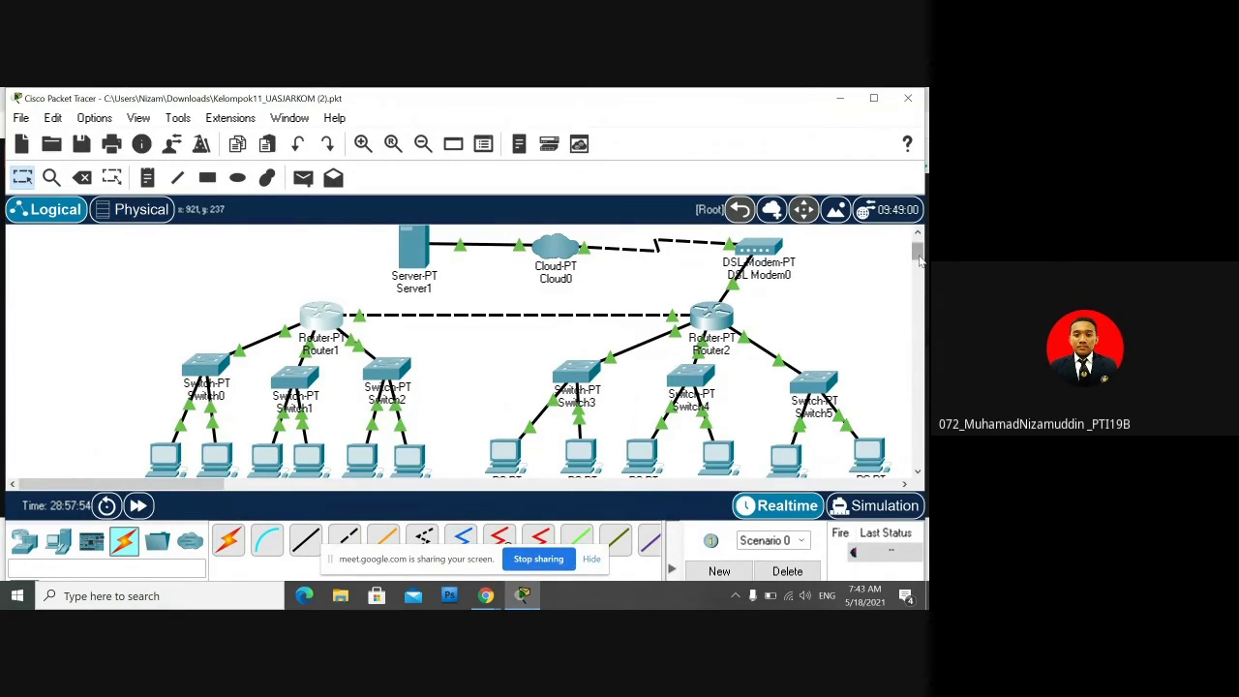
Open PC0's desktop IP configuration to examine how its FastEthernet0 interface gets its address.
scroll(379, 377, down, 2)
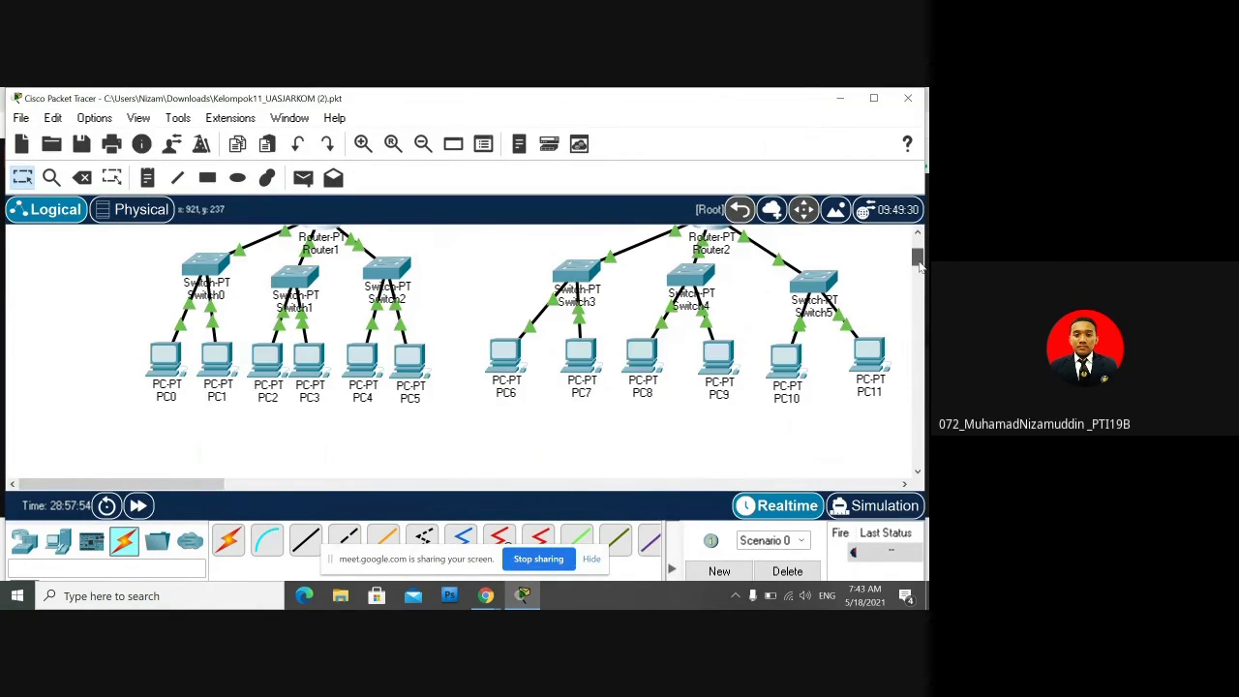
click(174, 363)
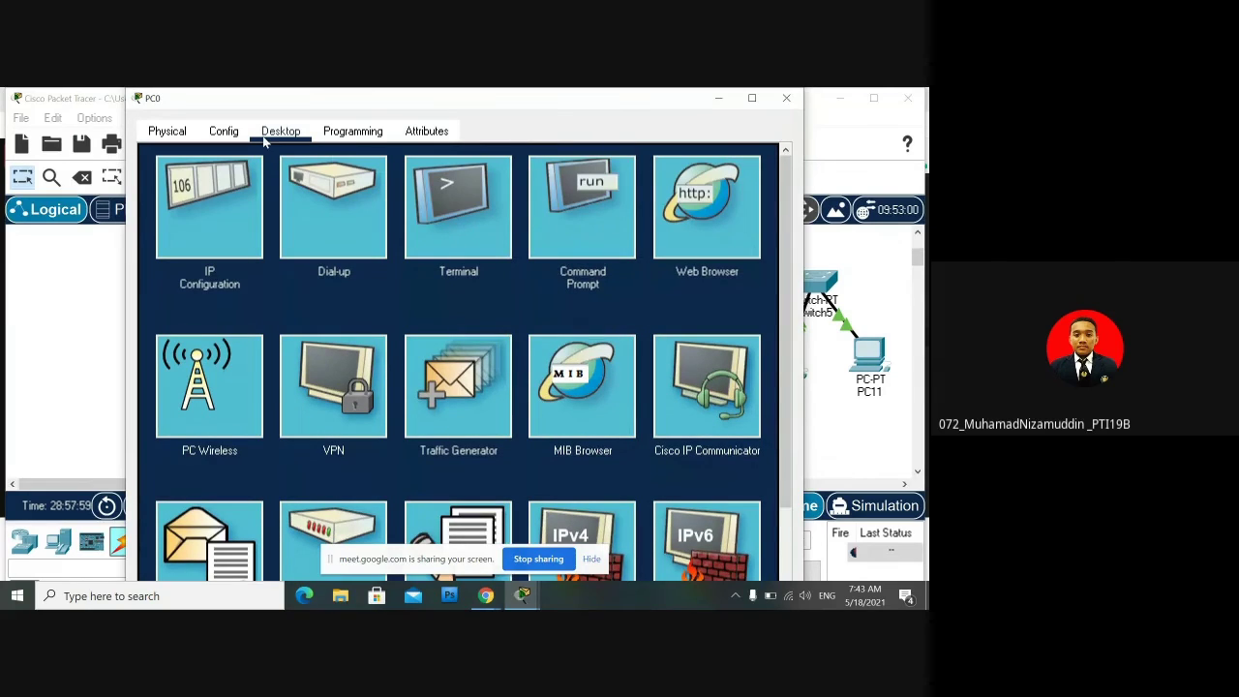
click(229, 210)
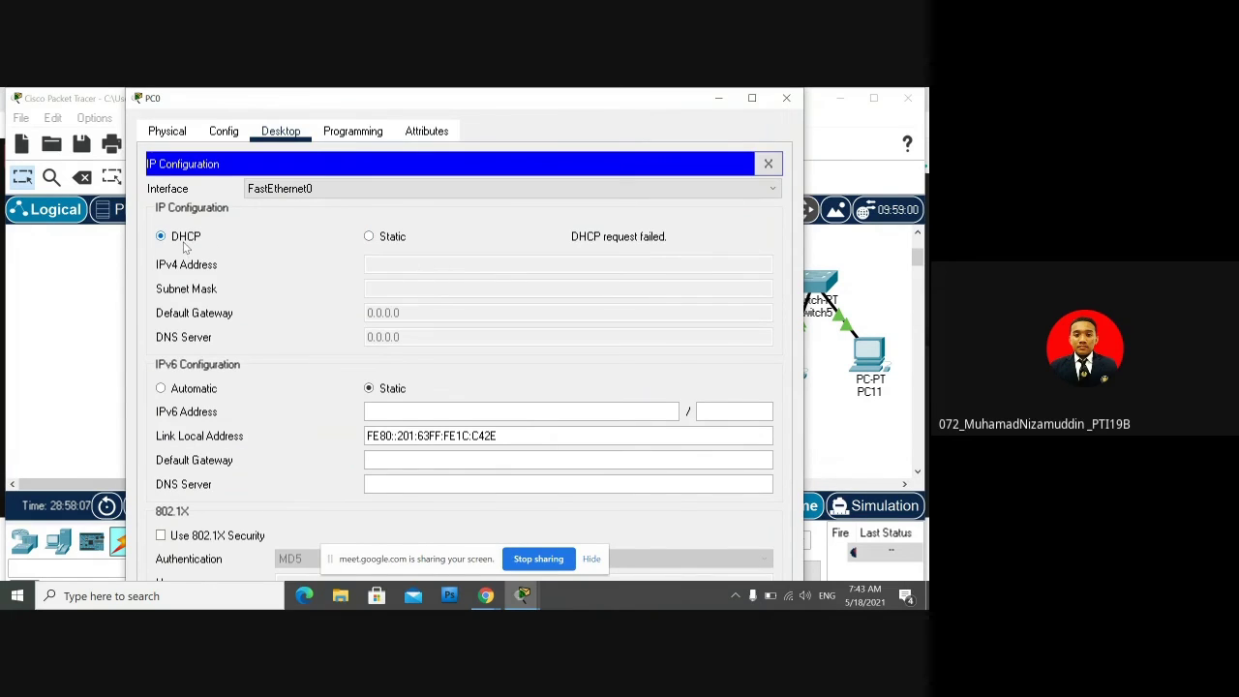
Switch PC0's global IPv4 gateway and DNS setting to Static and back to DHCP, and close the PC's window.
click(234, 135)
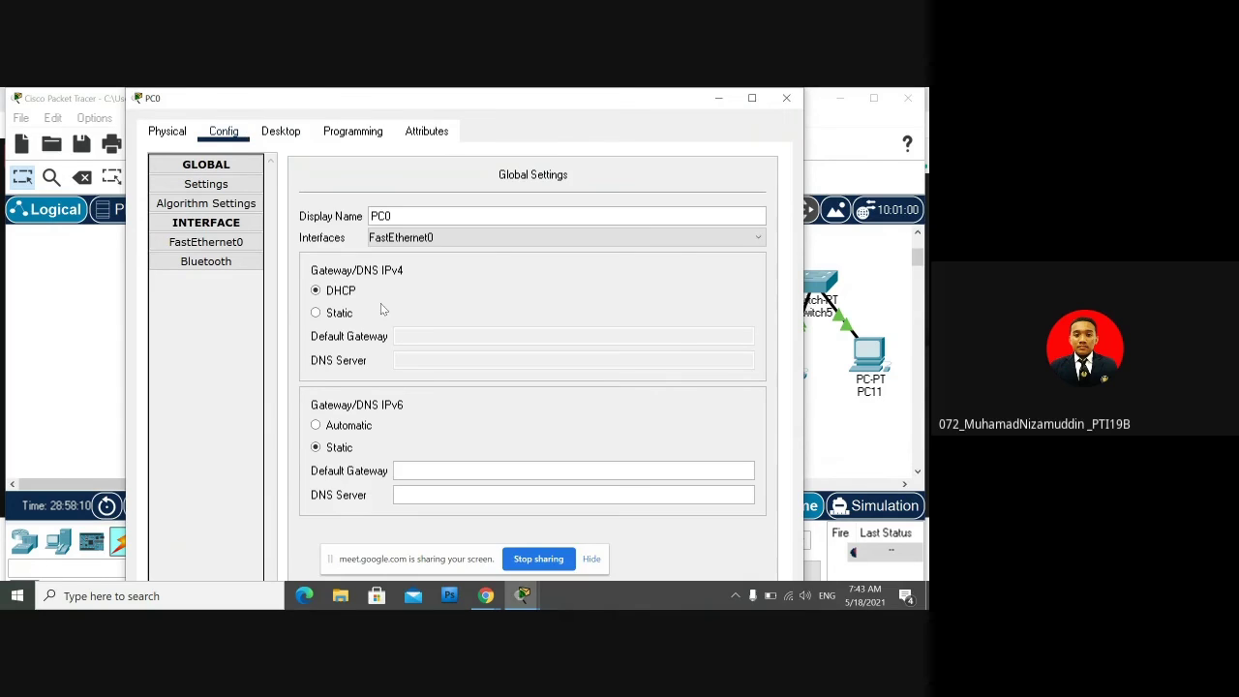
click(341, 313)
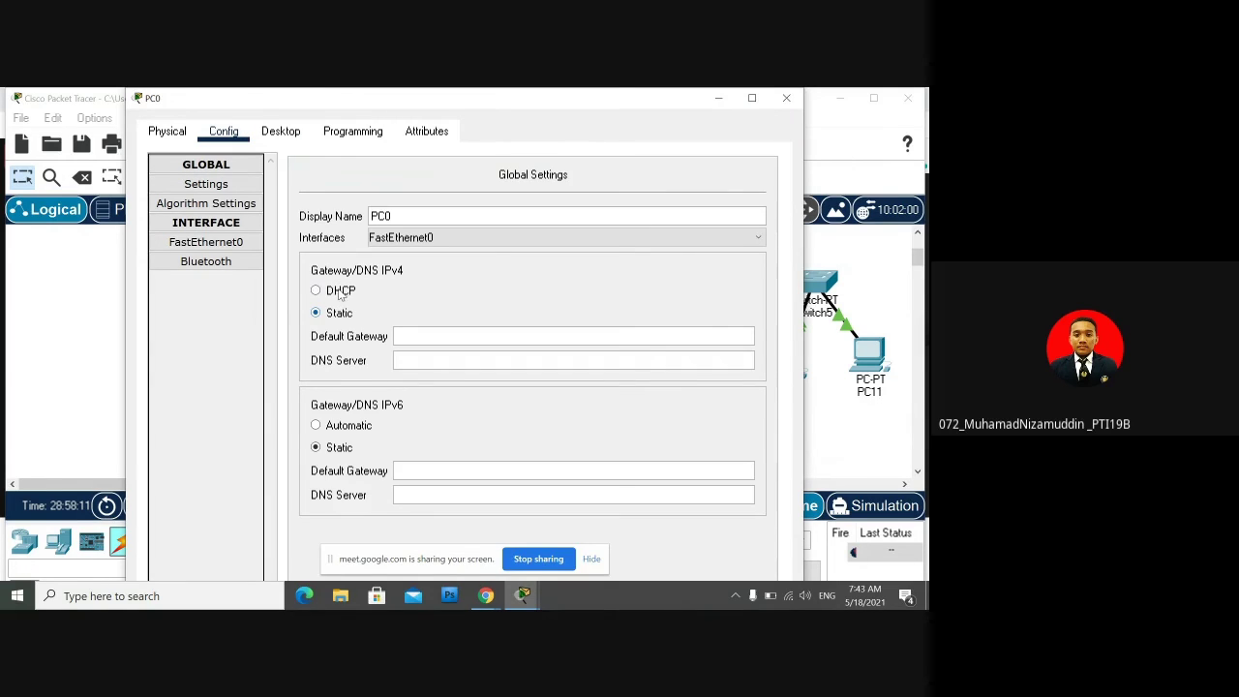
click(340, 291)
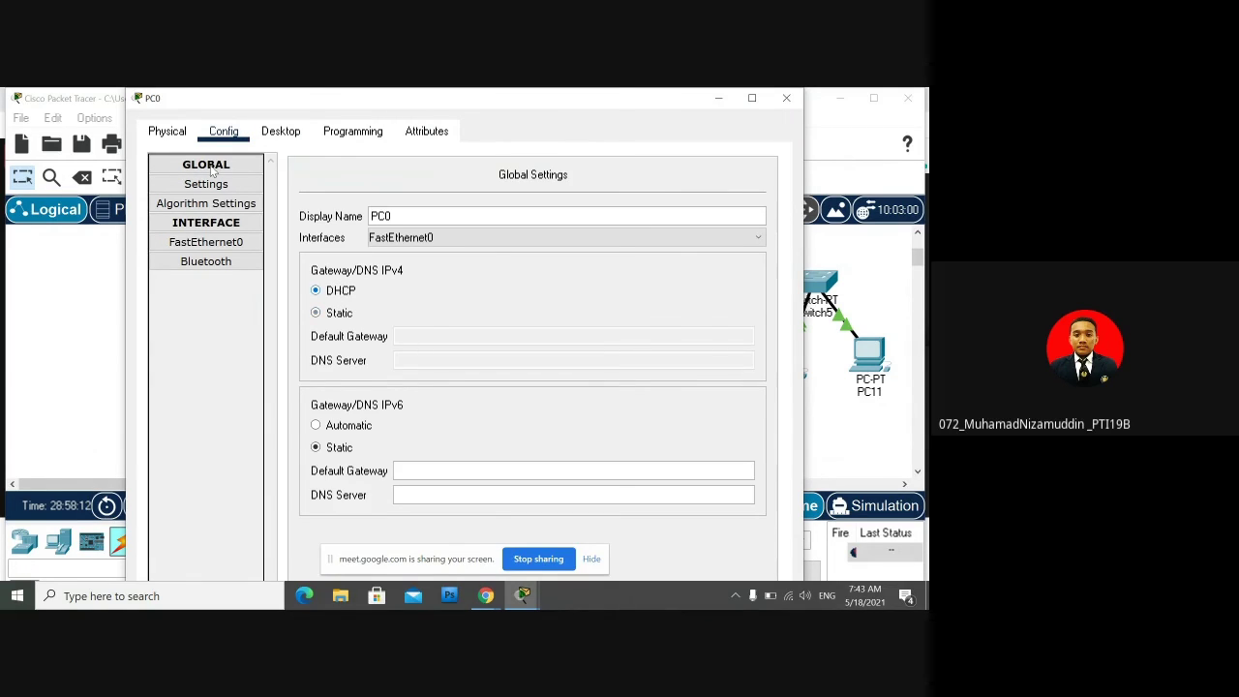
click(788, 99)
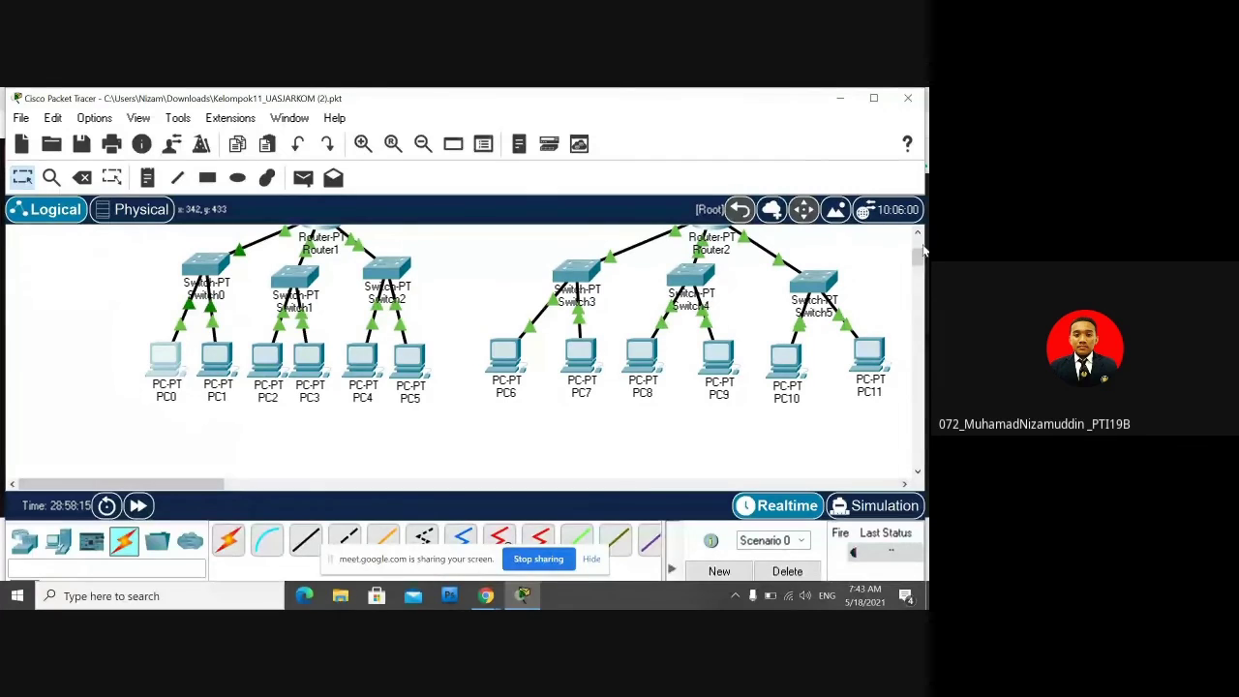
Reattach the loose end of PC0's cable to Switch0, using the switch's FastEthernet0/1 port.
scroll(921, 257, up, 2)
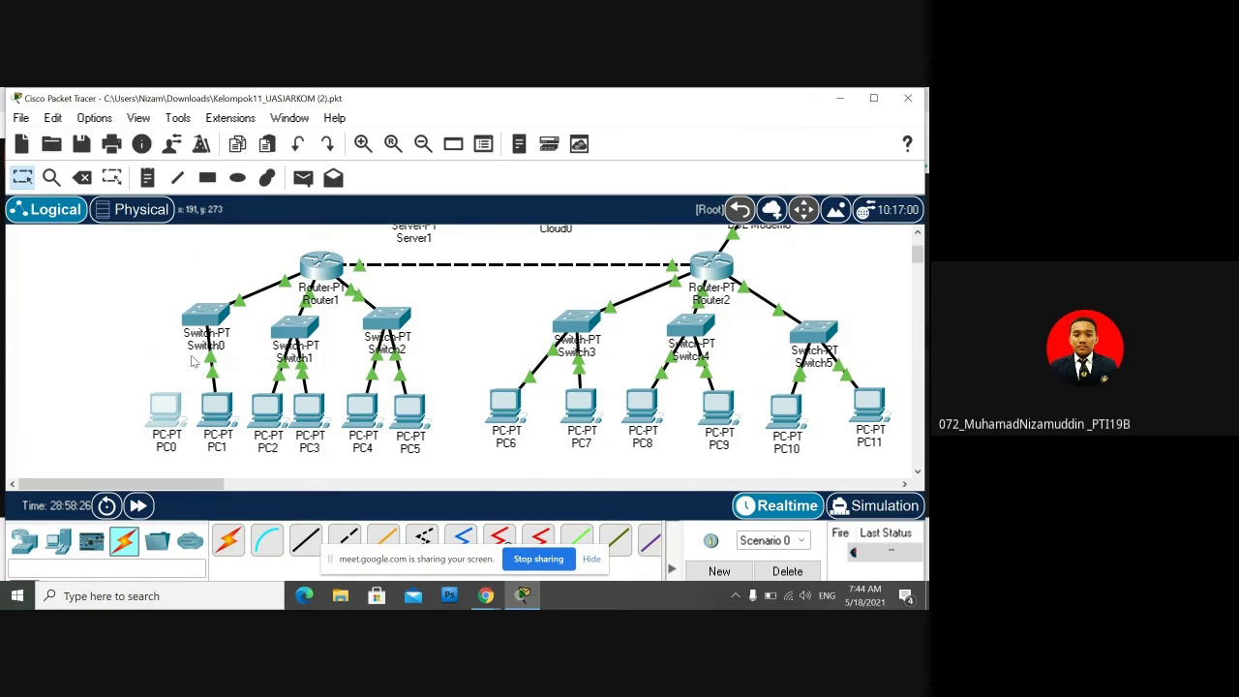
click(166, 406)
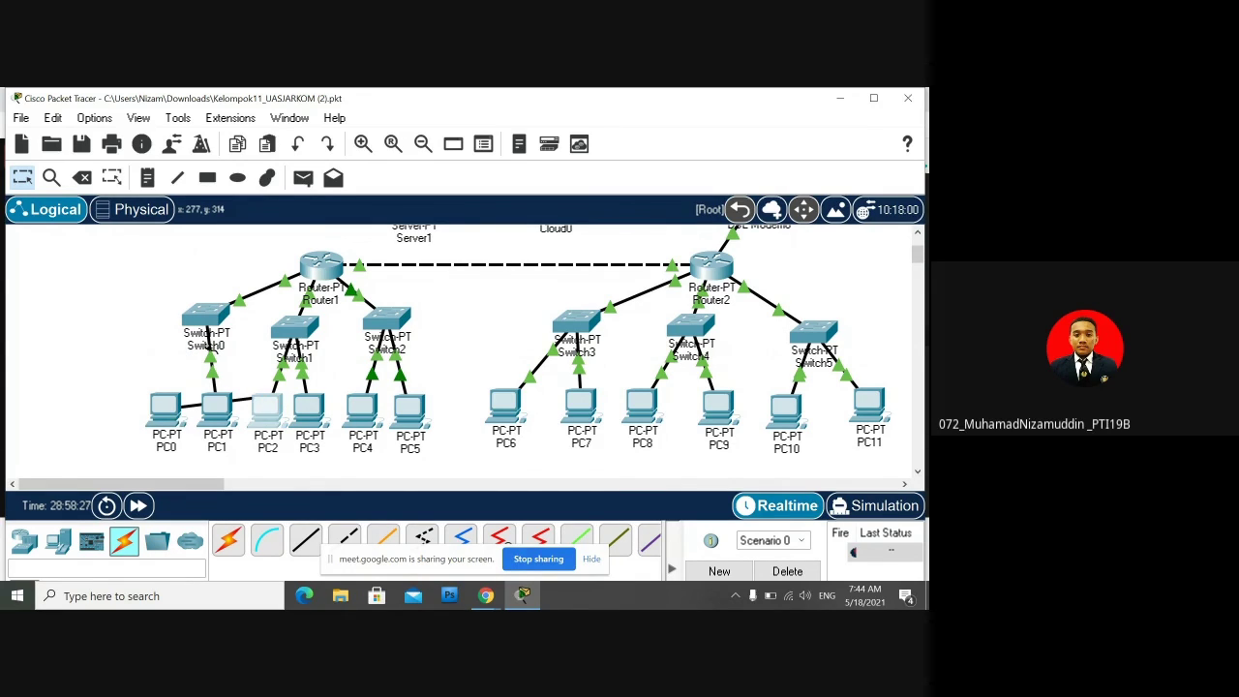
click(228, 366)
click(245, 399)
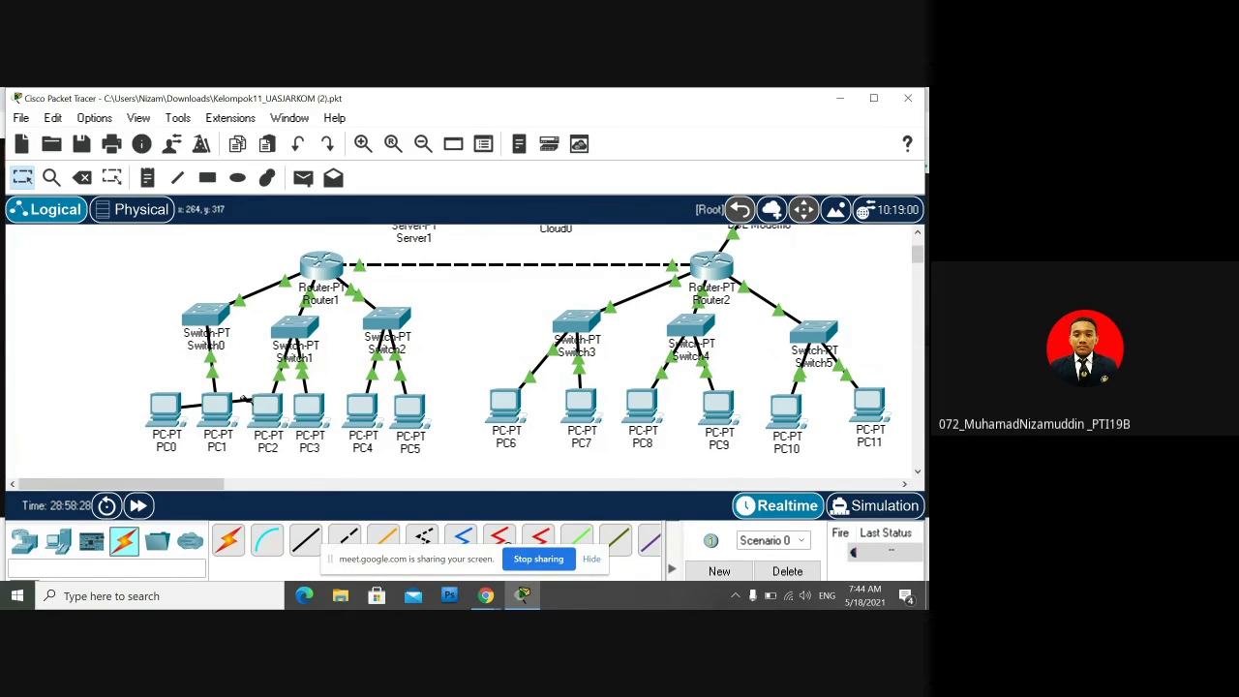
click(202, 327)
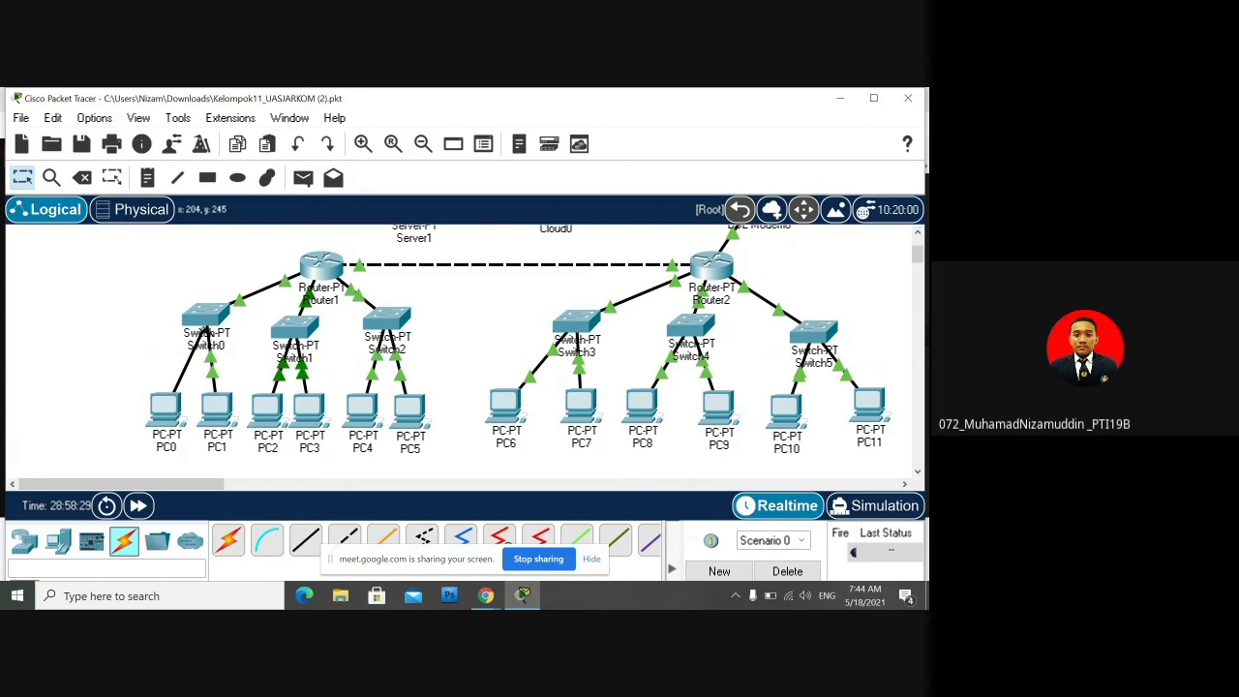
click(207, 325)
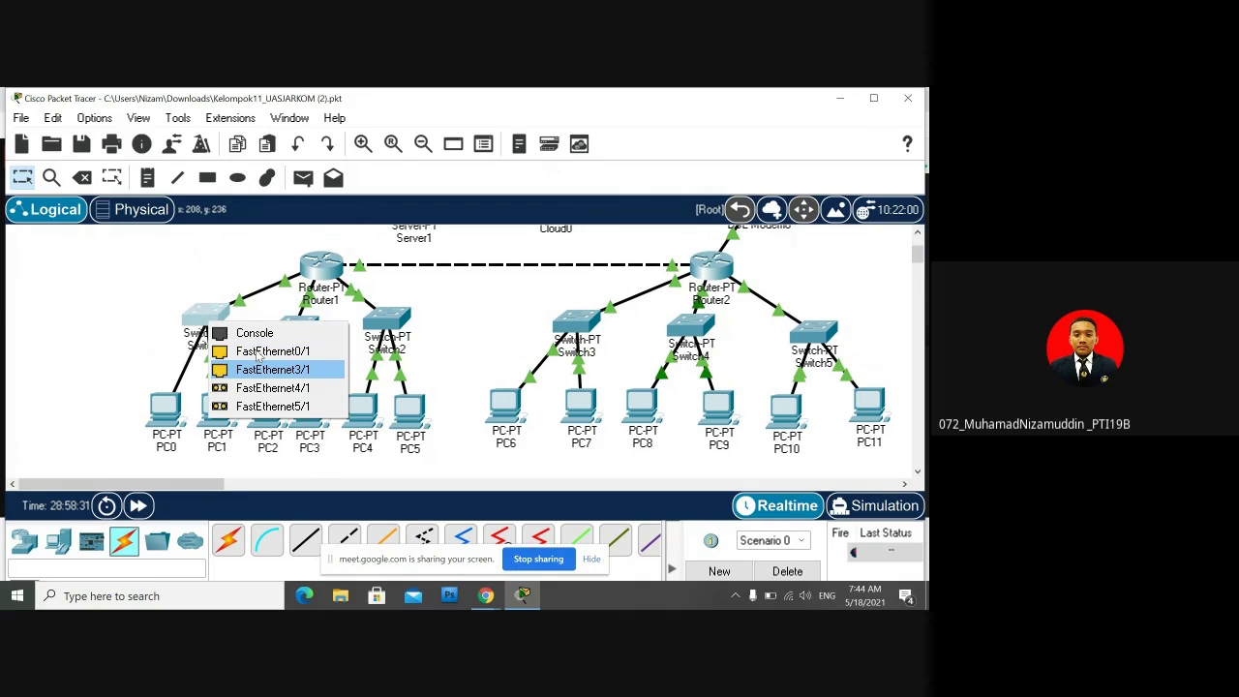
click(260, 369)
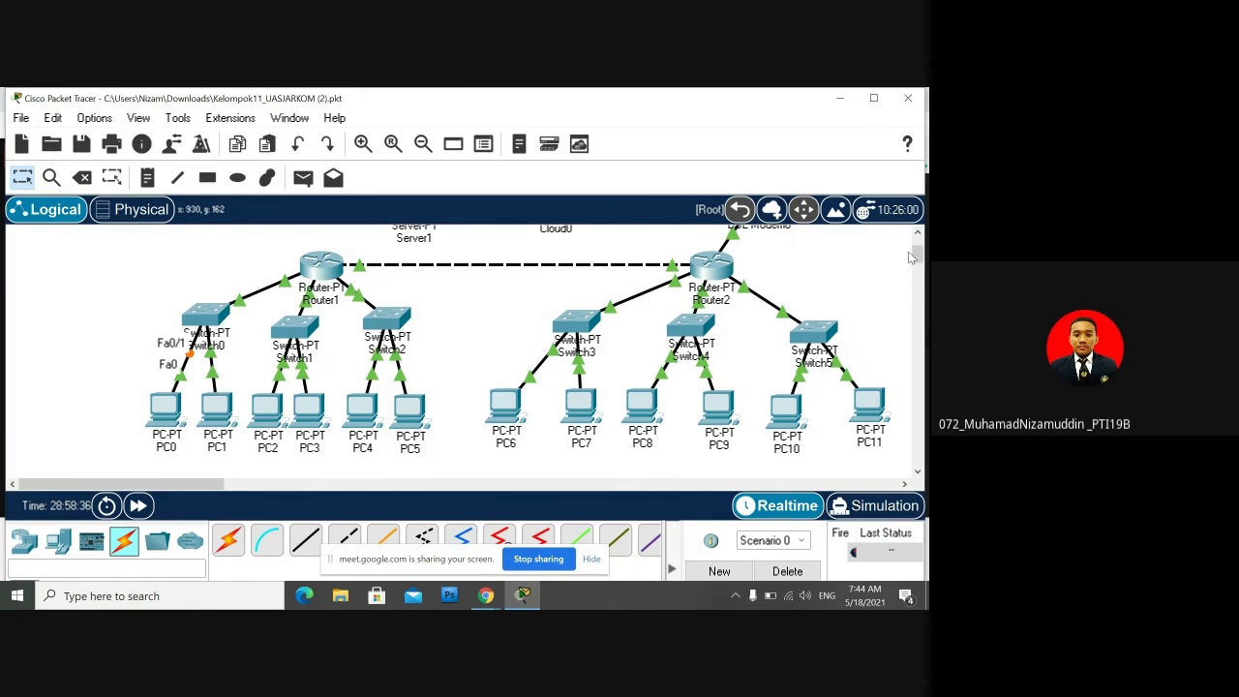
Move DSL Modem0 slightly farther to the right of Cloud0, below the case description.
drag(917, 267, 920, 251)
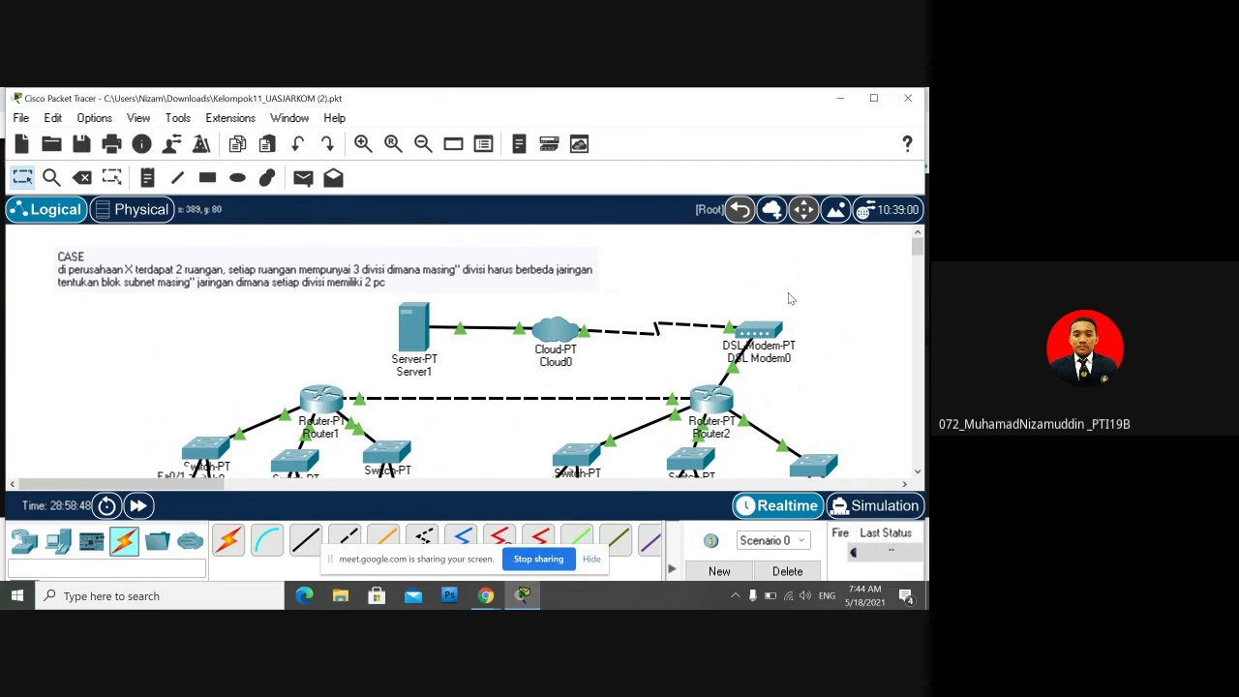
drag(780, 330, 794, 331)
drag(919, 248, 920, 245)
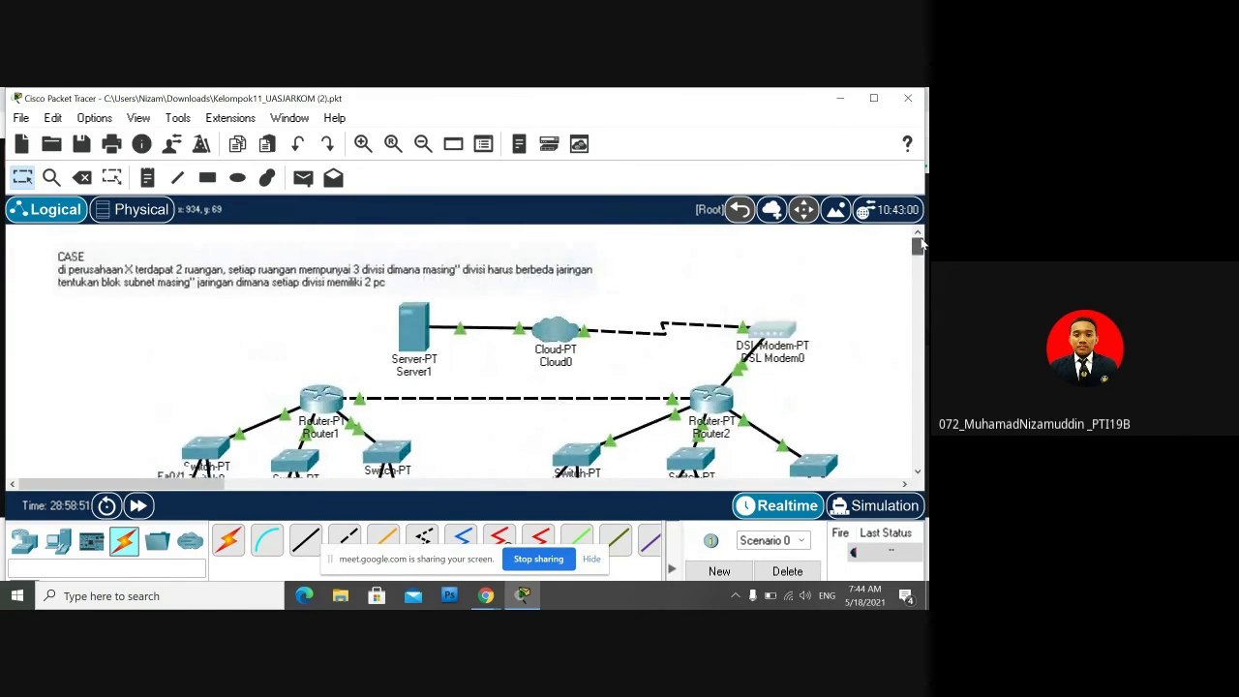